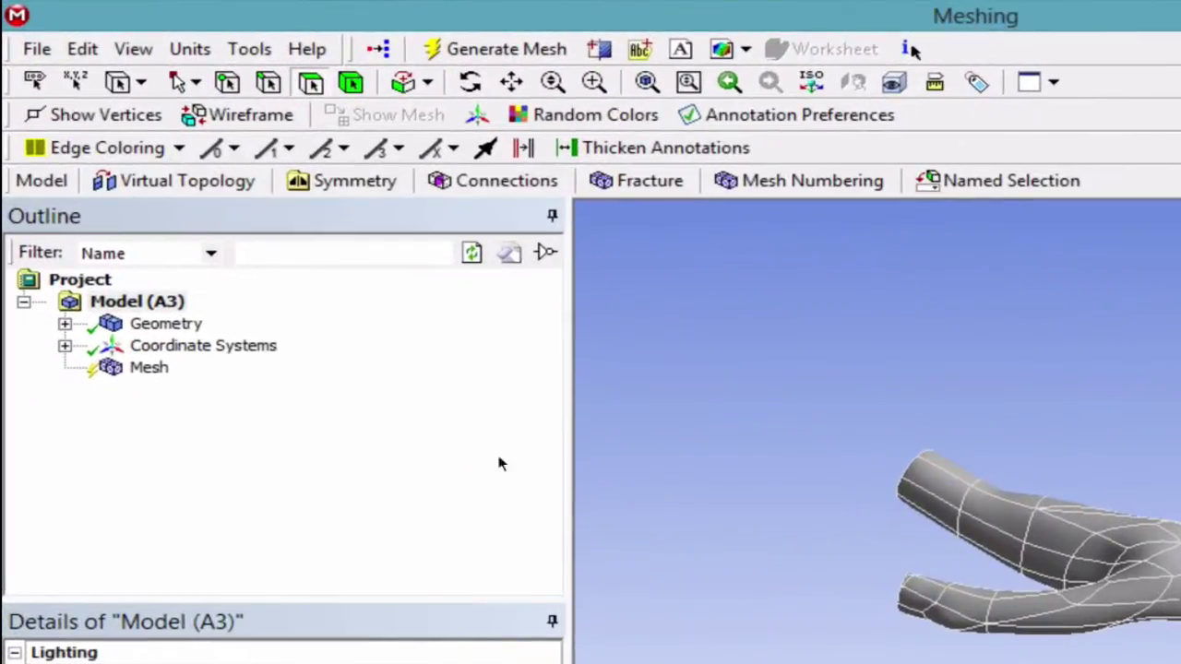
Insert a Virtual Topology object under the model
right_click(145, 303)
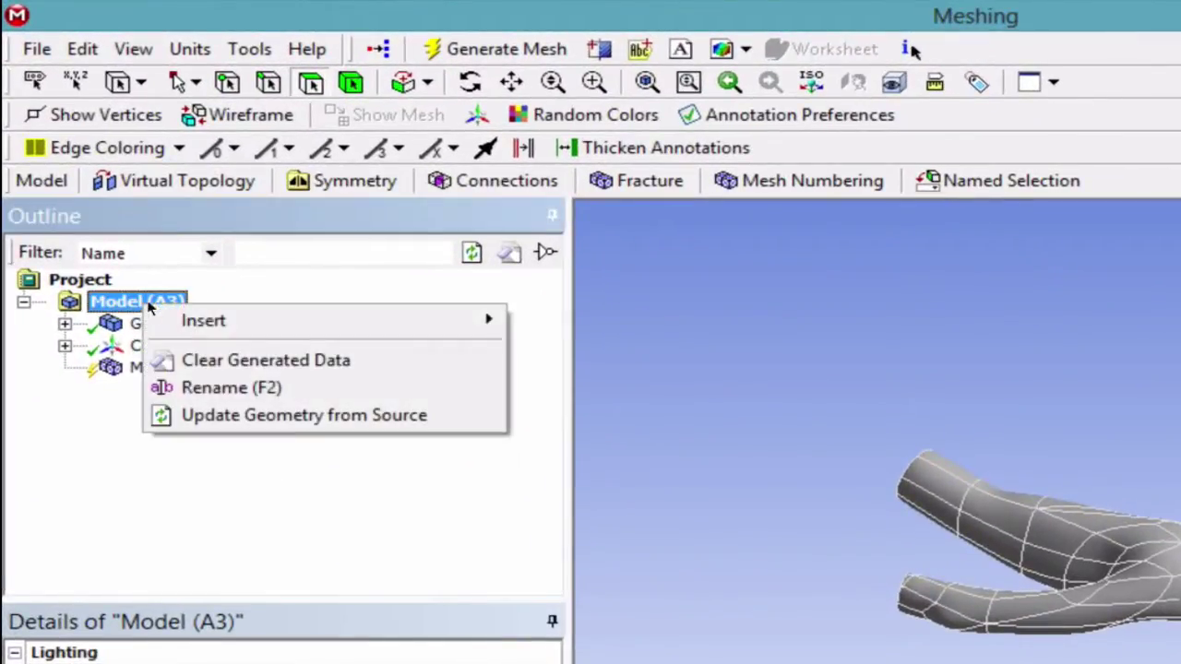
mouse_move(422, 326)
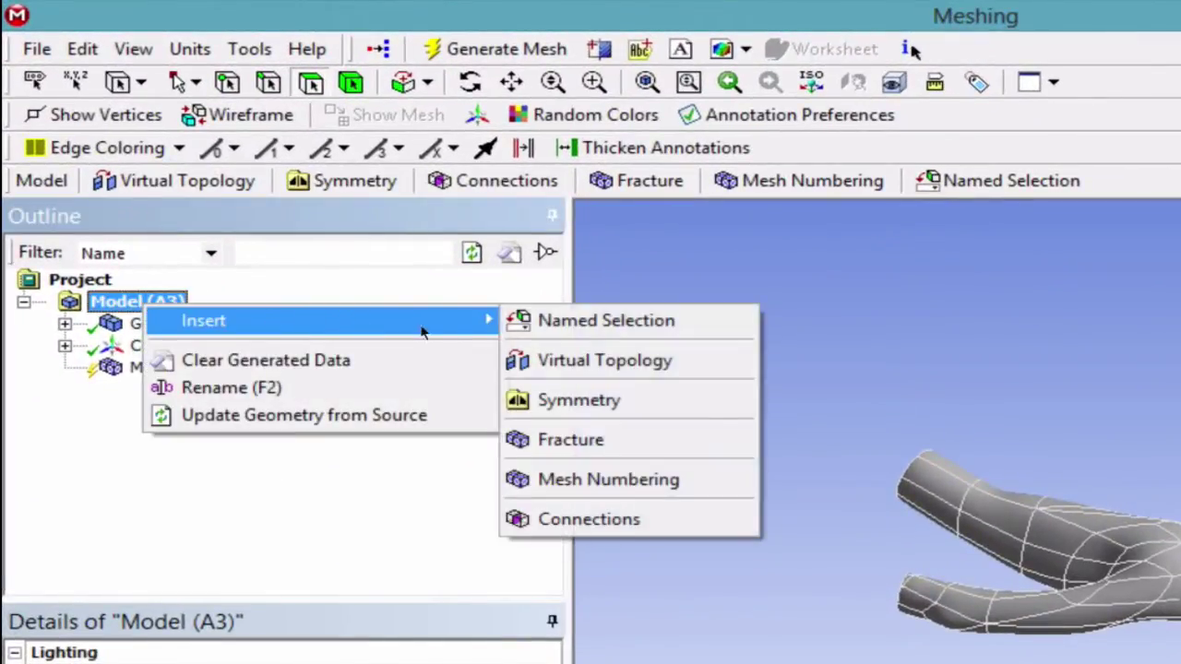
left_click(607, 366)
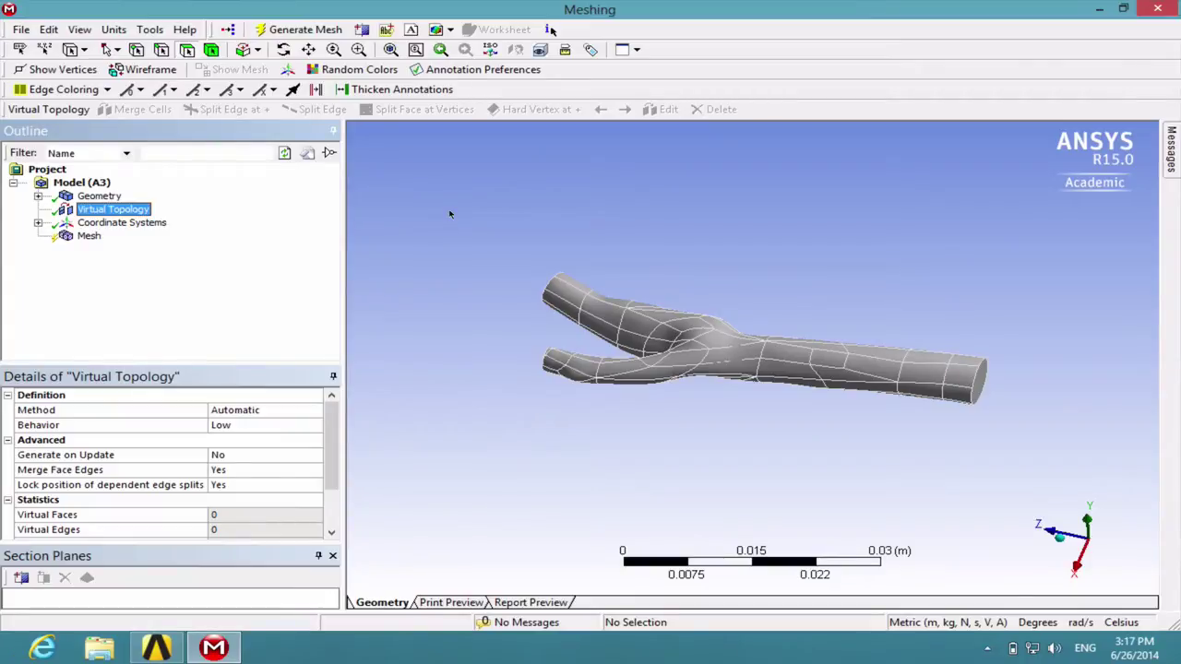
Select all side faces of the vessel's single inlet trunk, leaving out the end cap, and merge them into one virtual cell
middle_click_drag(921, 319, 907, 378)
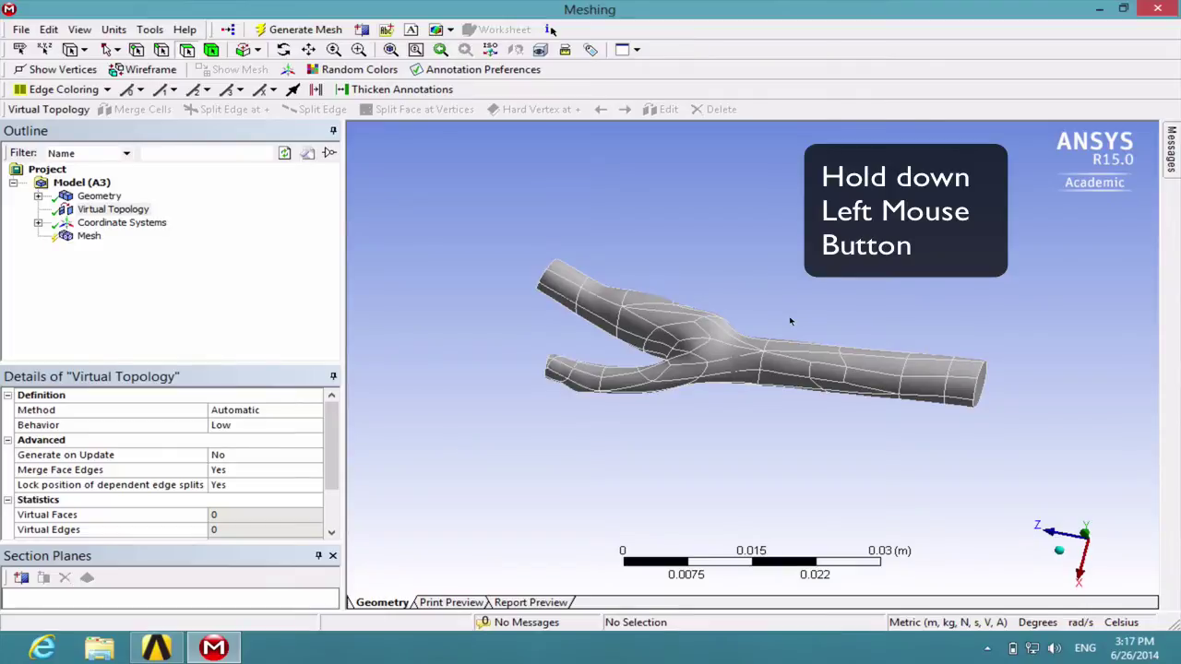
mouse_move(789, 341)
left_mouse_down()
mouse_move(853, 359)
mouse_move(889, 349)
mouse_move(913, 369)
mouse_move(936, 346)
mouse_move(965, 353)
mouse_move(967, 369)
left_mouse_up()
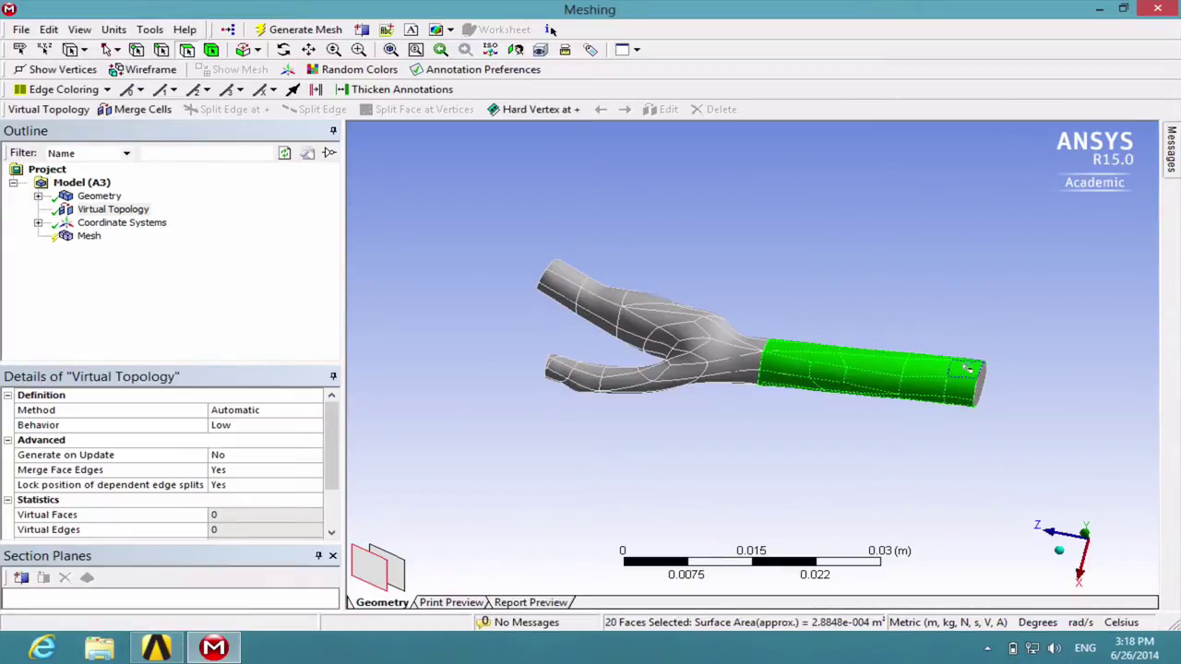
middle_click_drag(924, 270, 754, 441)
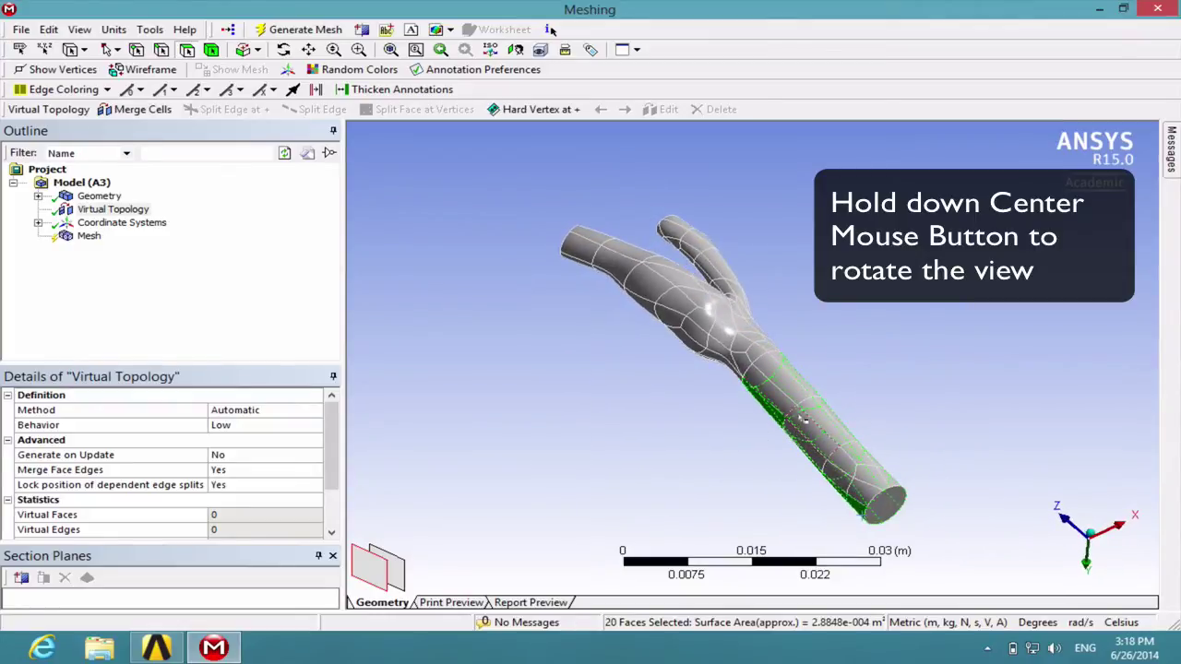
mouse_move(806, 371)
left_mouse_down("ctrl")
mouse_move(733, 412)
mouse_move(835, 401)
mouse_move(799, 439)
mouse_move(841, 418)
mouse_move(849, 451)
mouse_move(837, 475)
mouse_move(887, 475)
mouse_move(851, 497)
left_mouse_up("ctrl")
middle_click_drag(838, 507, 842, 373)
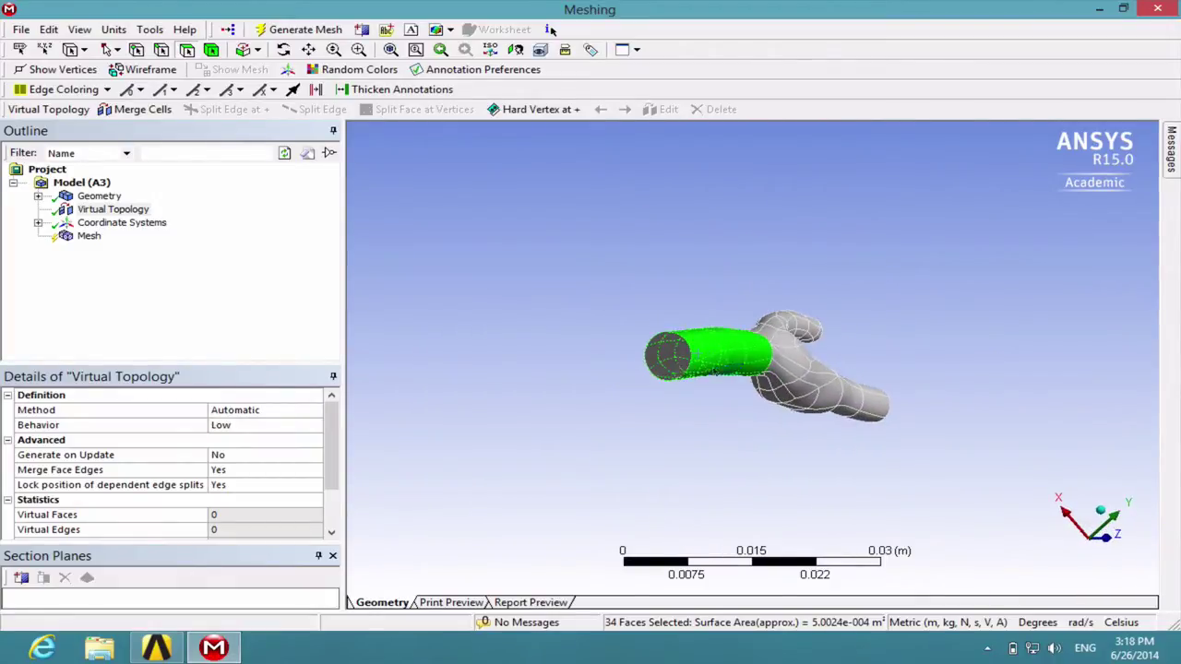
right_click(719, 360)
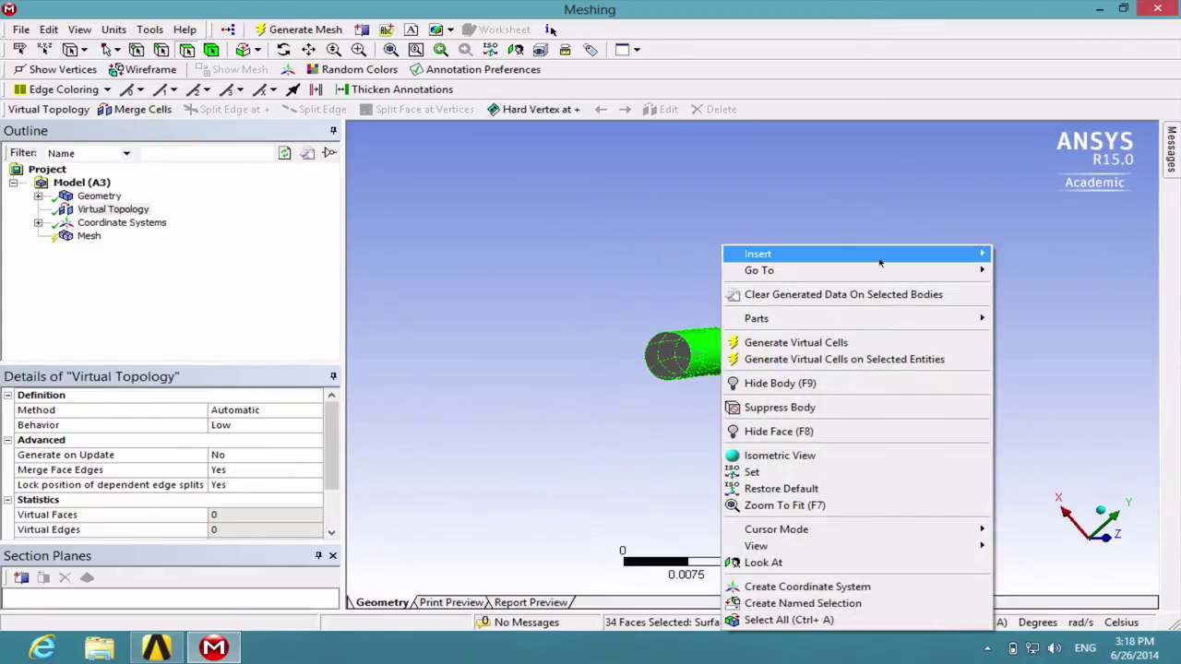
mouse_move(913, 262)
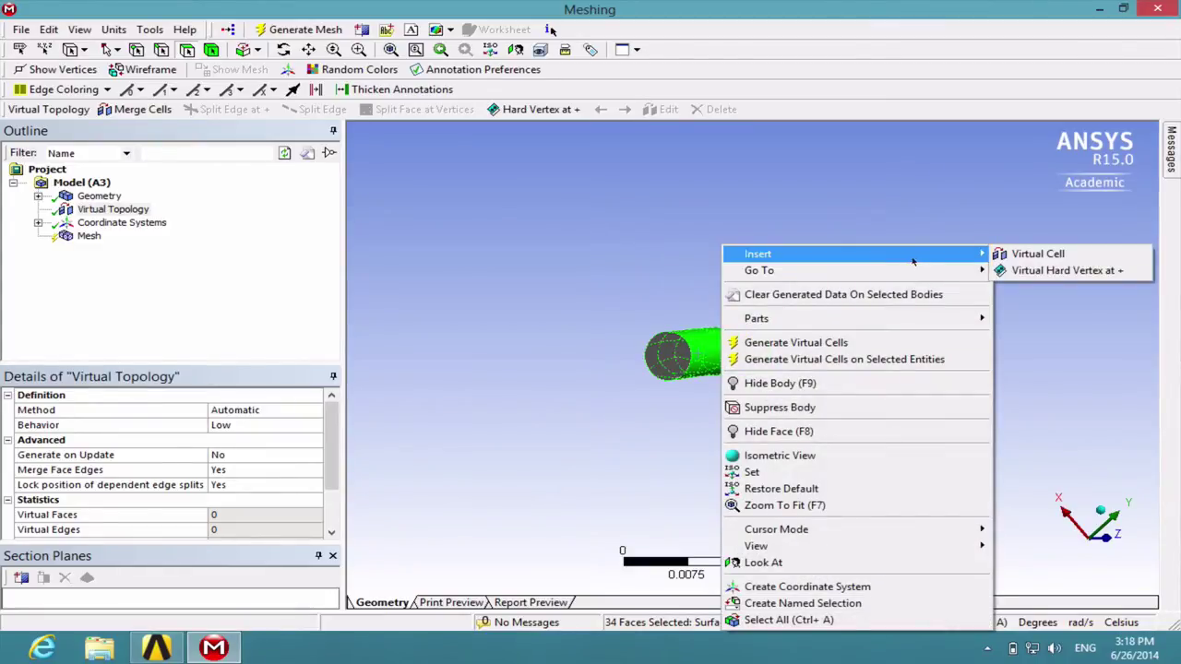
left_click(1022, 256)
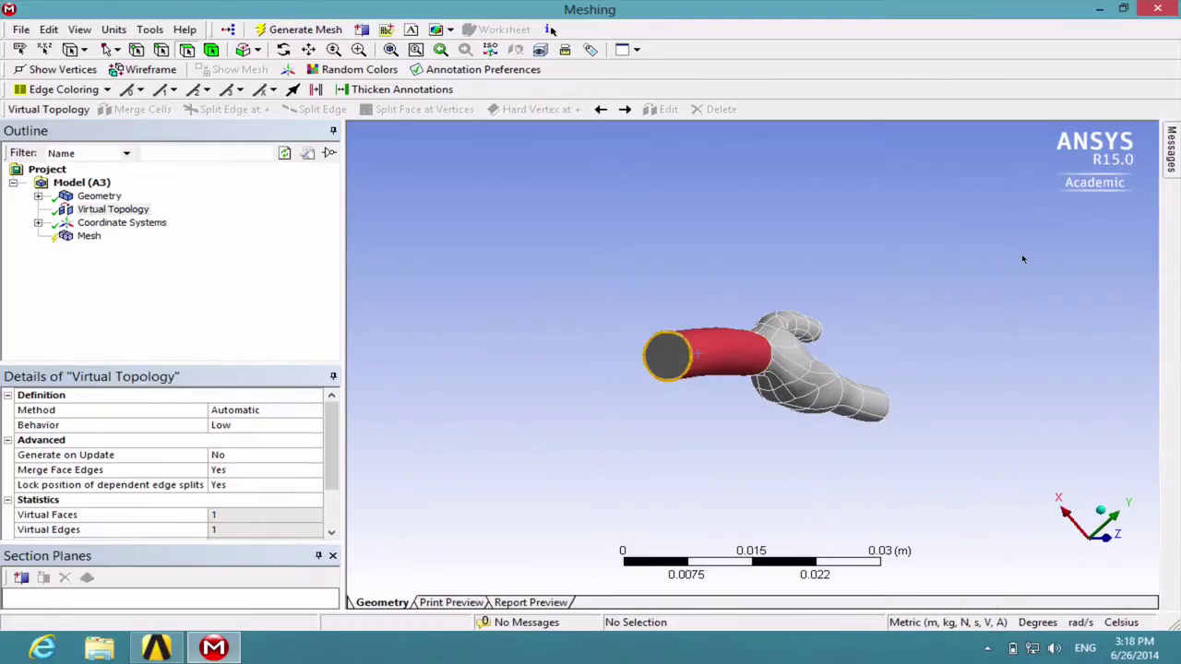
Select the faces on one side of the bifurcation, from the merged trunk up to the start of both branches
middle_click_drag(739, 295, 995, 366)
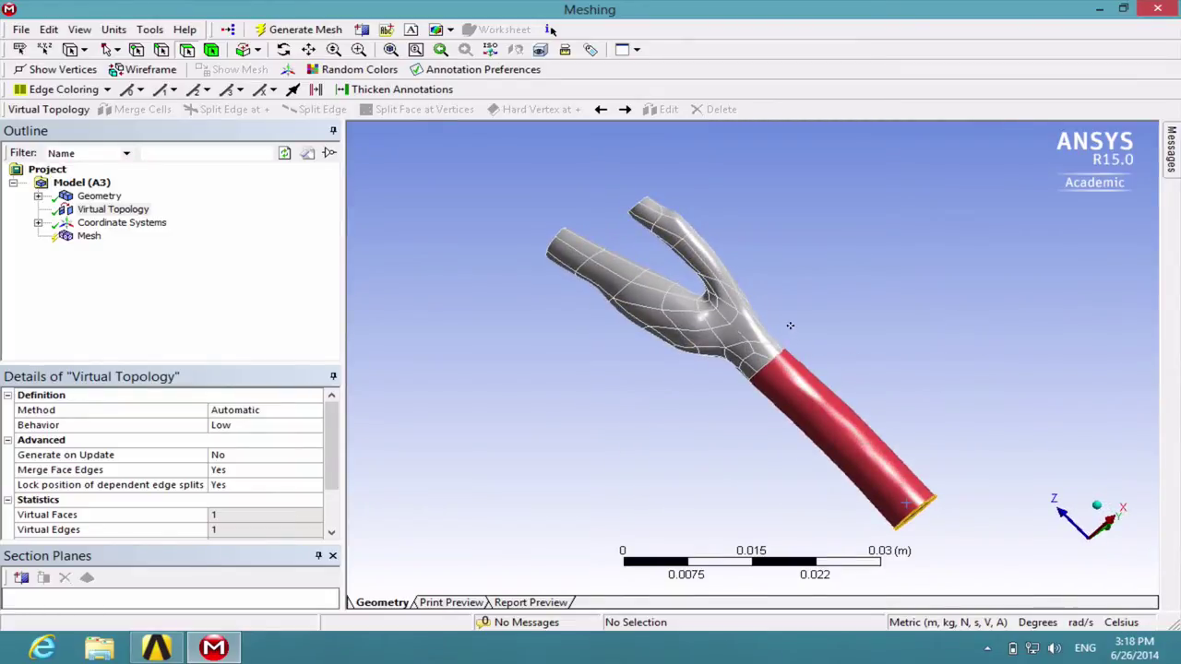
middle_click_drag(790, 326, 809, 361, "ctrl")
scroll(779, 382, "up", 5)
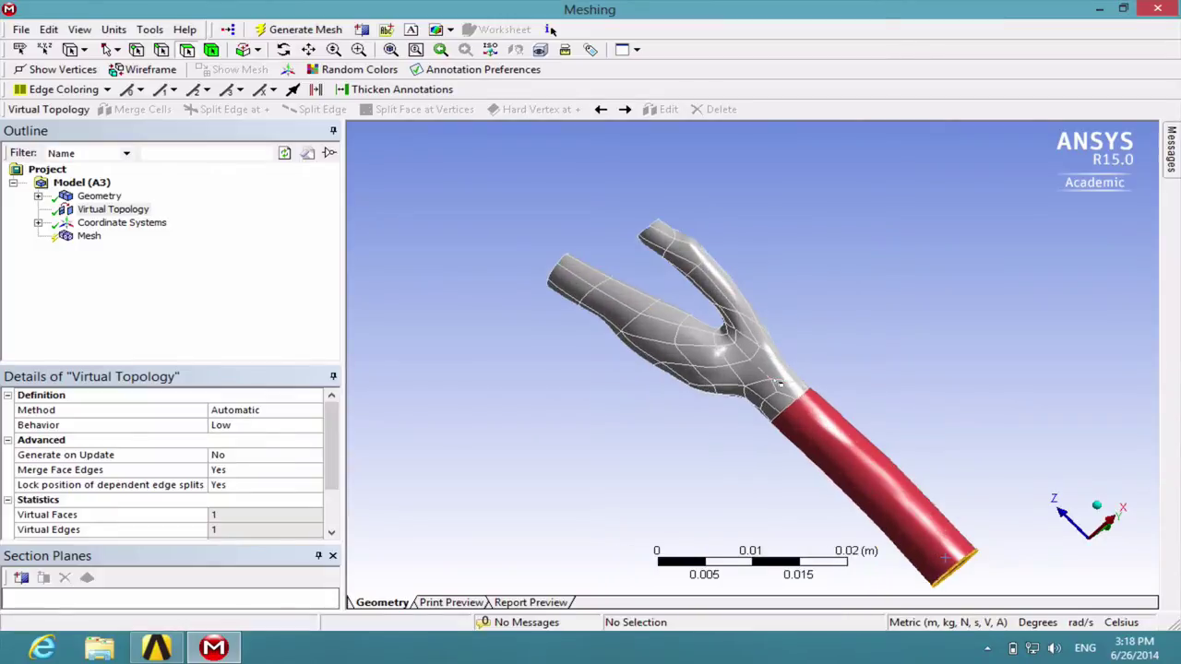
scroll(875, 428, "down", 1)
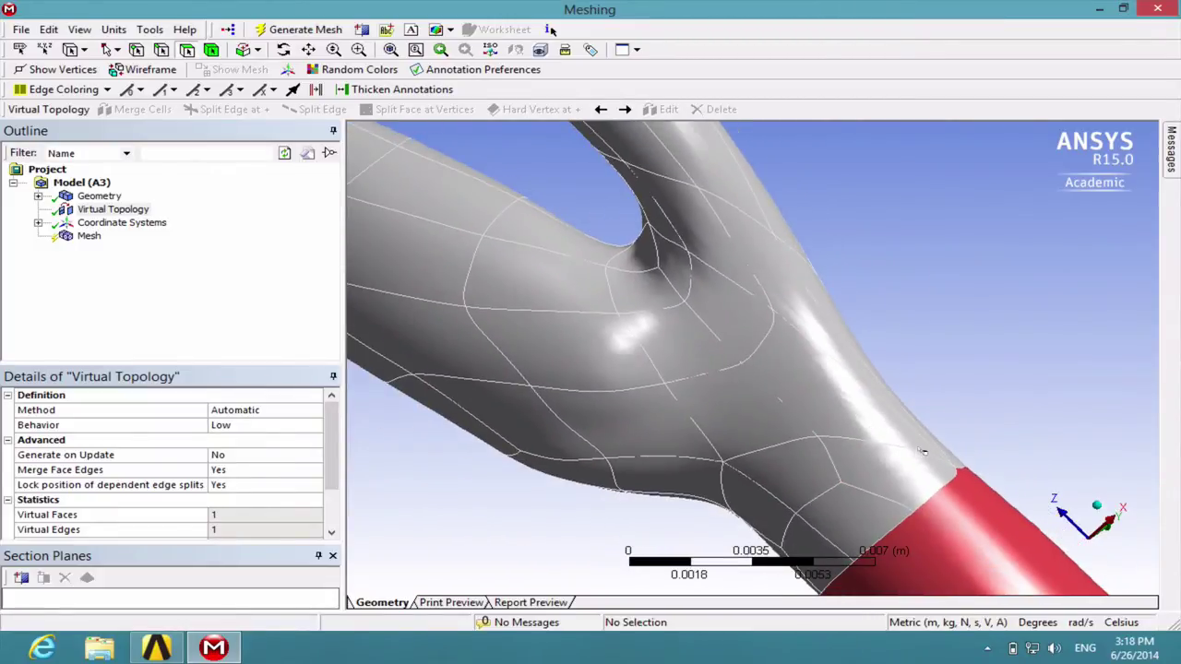
mouse_move(942, 443)
left_mouse_down()
mouse_move(853, 519)
mouse_move(753, 538)
mouse_move(789, 458)
mouse_move(608, 443)
mouse_move(661, 491)
mouse_move(473, 464)
mouse_move(554, 364)
mouse_move(424, 346)
mouse_move(501, 351)
mouse_move(571, 262)
mouse_move(645, 247)
mouse_move(729, 305)
mouse_move(662, 232)
mouse_move(701, 244)
mouse_move(627, 316)
mouse_move(680, 369)
left_mouse_up()
scroll(676, 366, "up", 3)
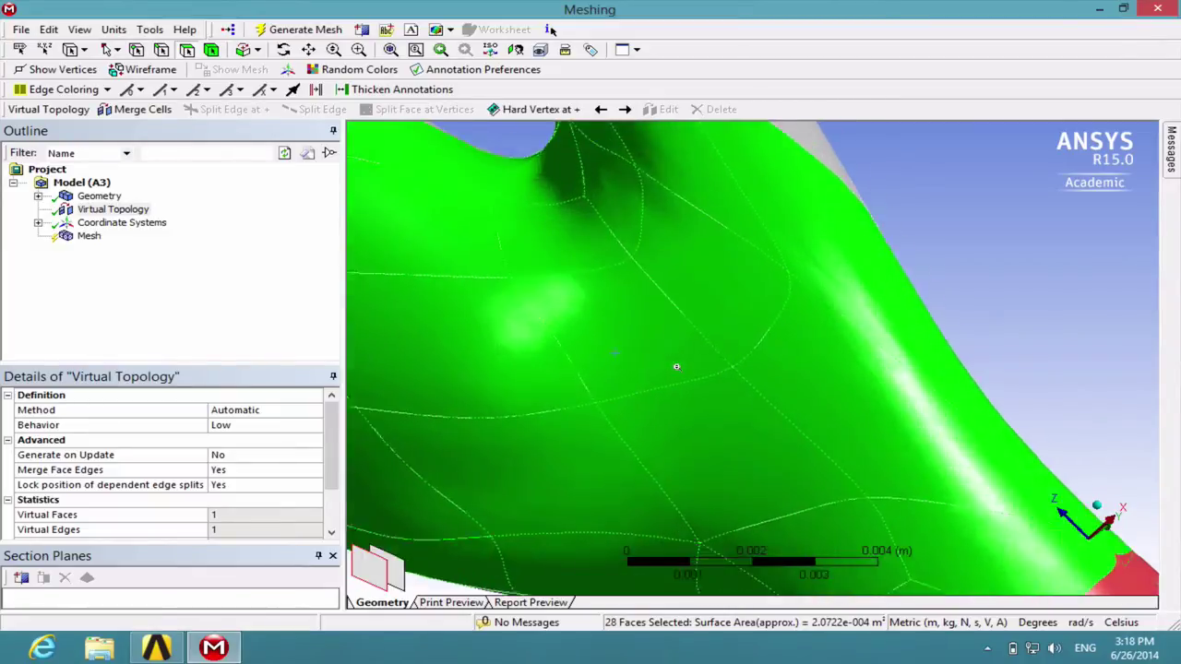
scroll(676, 366, "down", 4)
Add the faces on the opposite side of the bifurcation to the selection, including the patches directly above the merged trunk
middle_click_drag(729, 305, 562, 319)
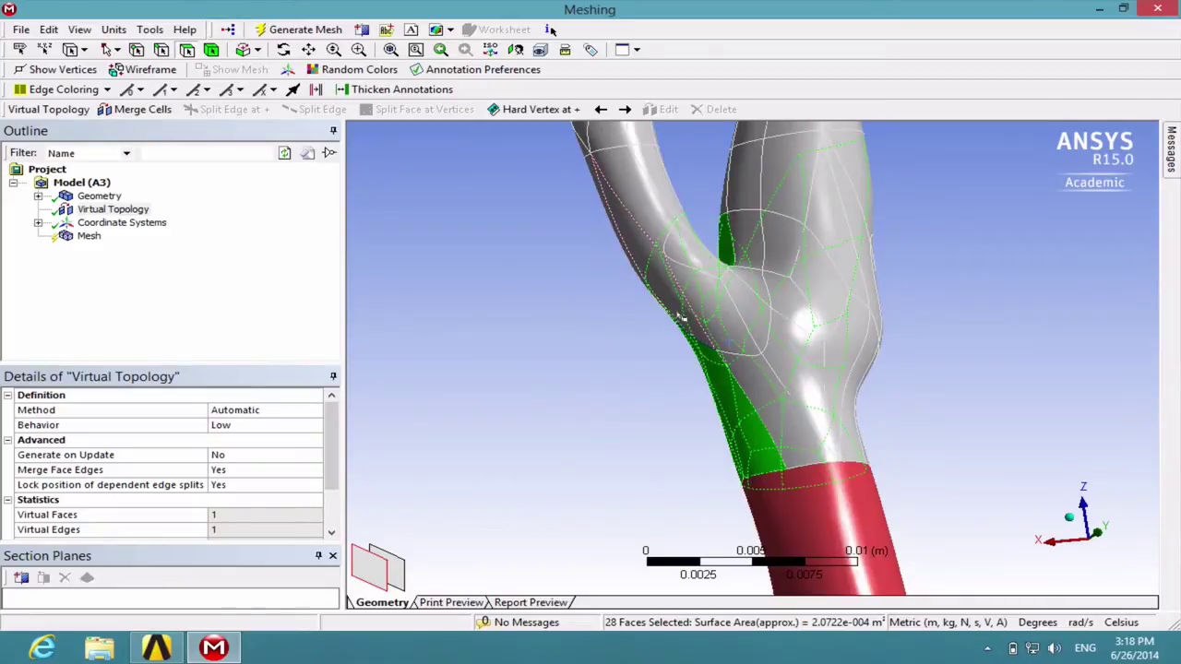
mouse_move(680, 317)
left_mouse_down()
mouse_move(636, 240)
mouse_move(683, 304)
mouse_move(777, 304)
mouse_move(795, 323)
mouse_move(749, 241)
mouse_move(770, 263)
mouse_move(806, 245)
mouse_move(817, 305)
mouse_move(867, 359)
mouse_move(815, 374)
left_mouse_up()
left_click(823, 224, "ctrl")
left_click(786, 228, "ctrl")
left_click(798, 205, "ctrl")
left_click(784, 229, "ctrl")
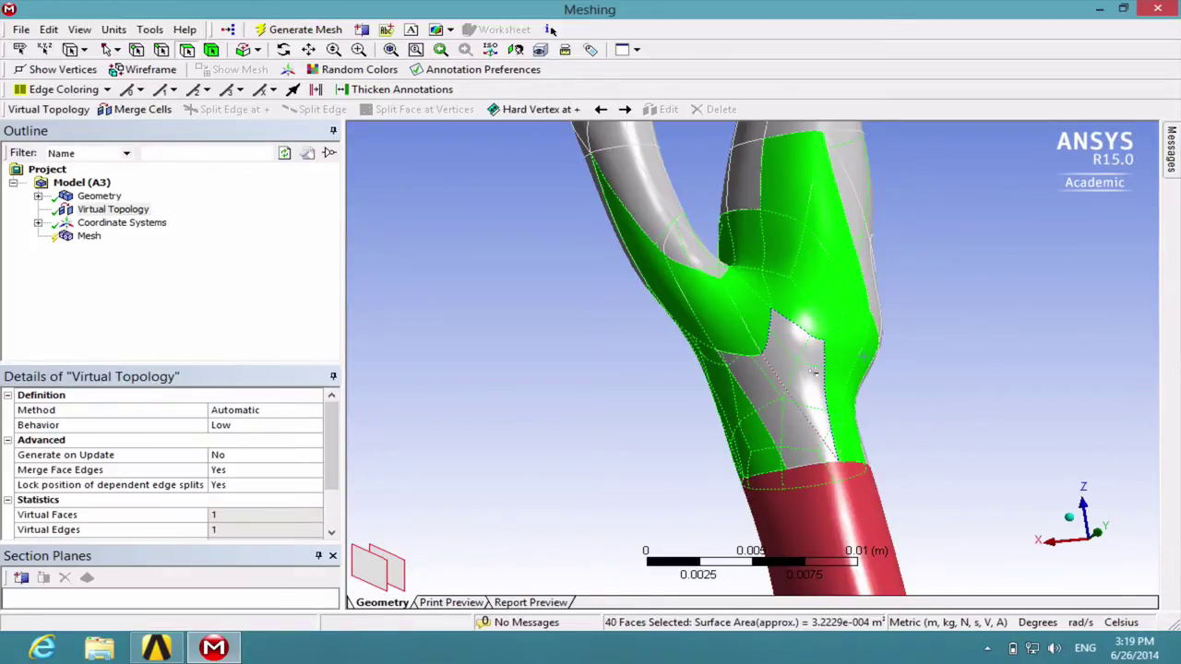
left_click(812, 371, "ctrl")
left_click(773, 394, "ctrl")
Add the remaining faces on the bulging side of the bifurcation and at the base of the thinner branch to the selection
middle_click_drag(877, 374, 688, 367)
left_click(831, 293, "ctrl")
left_click(857, 302, "ctrl")
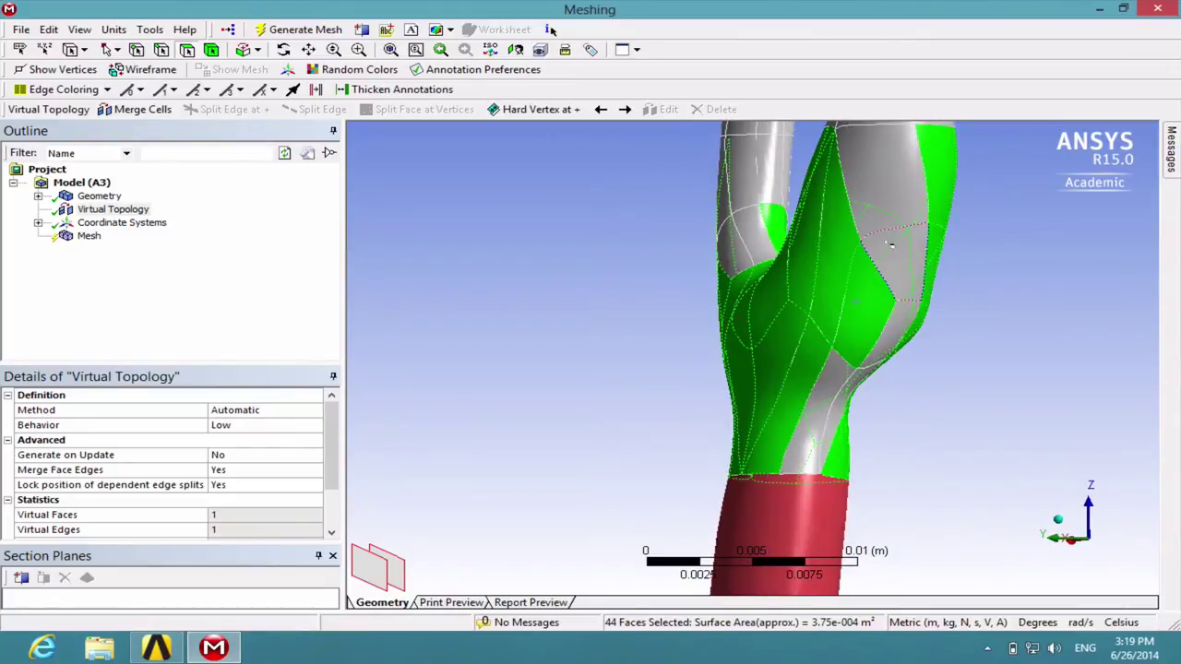
mouse_move(890, 245)
left_mouse_down()
mouse_move(922, 184)
mouse_move(898, 330)
mouse_move(795, 450)
mouse_move(773, 415)
mouse_move(743, 288)
mouse_move(759, 262)
left_mouse_up()
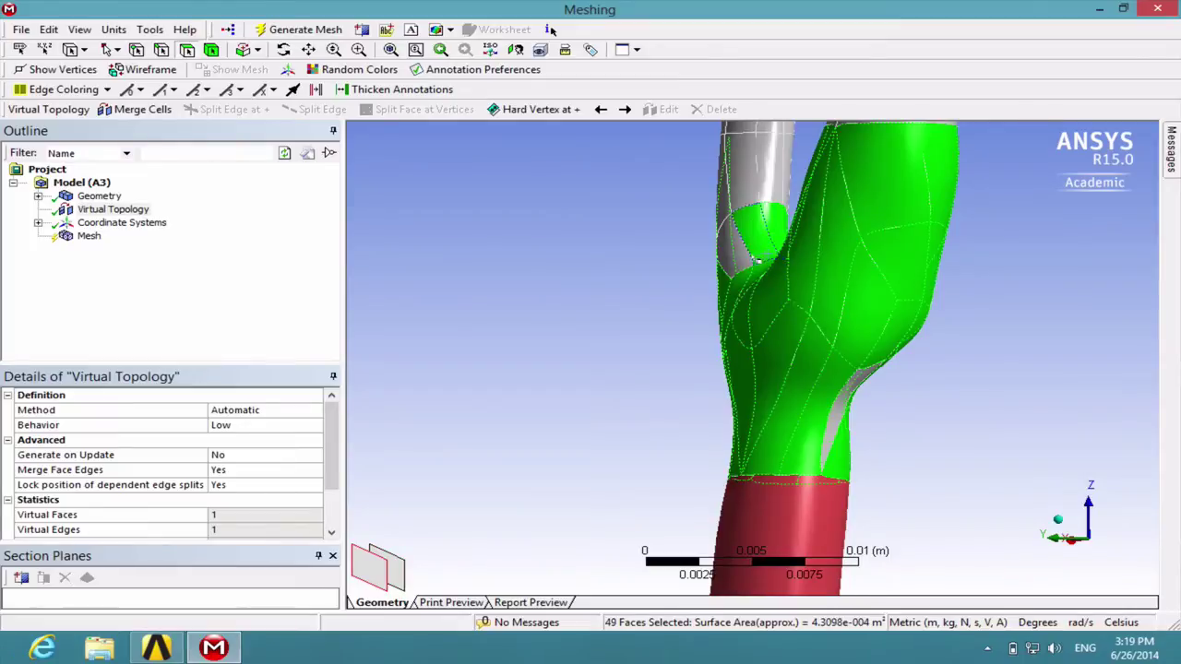
left_click(739, 256, "ctrl")
scroll(840, 274, "up", 4)
scroll(848, 300, "down", 5)
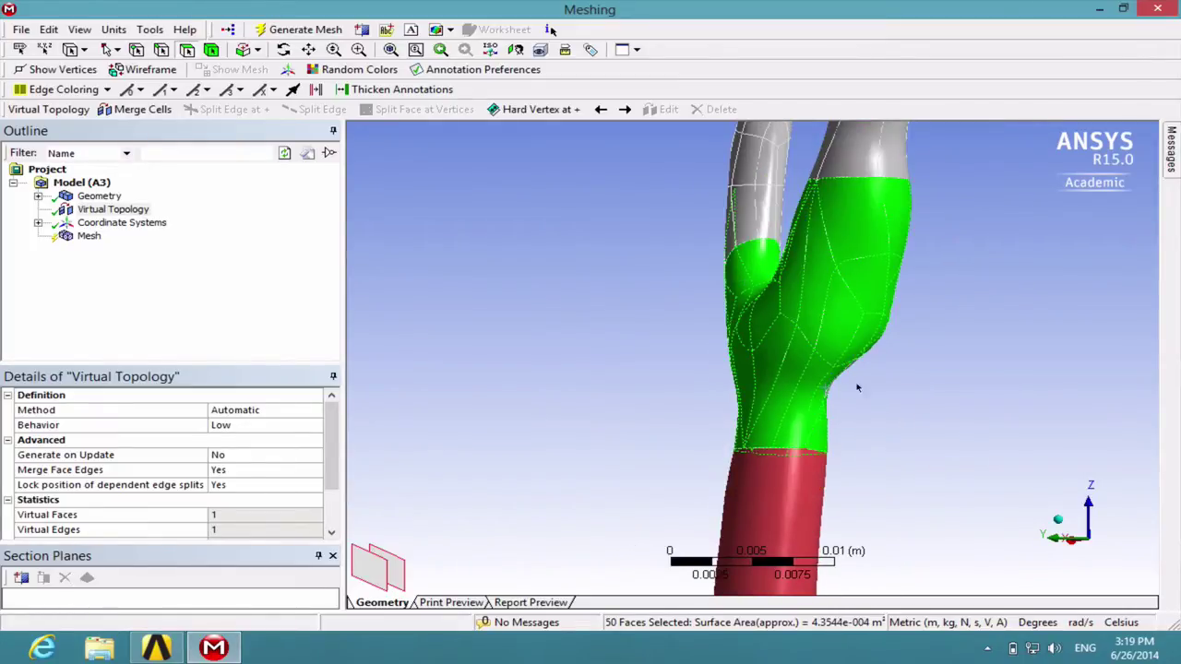
Extend the bifurcation selection with the unselected faces around the lower parts of the wide and thin branches
middle_click_drag(856, 387, 568, 275)
left_click(829, 373)
scroll(709, 287, "up", 1)
left_click(913, 282, "ctrl")
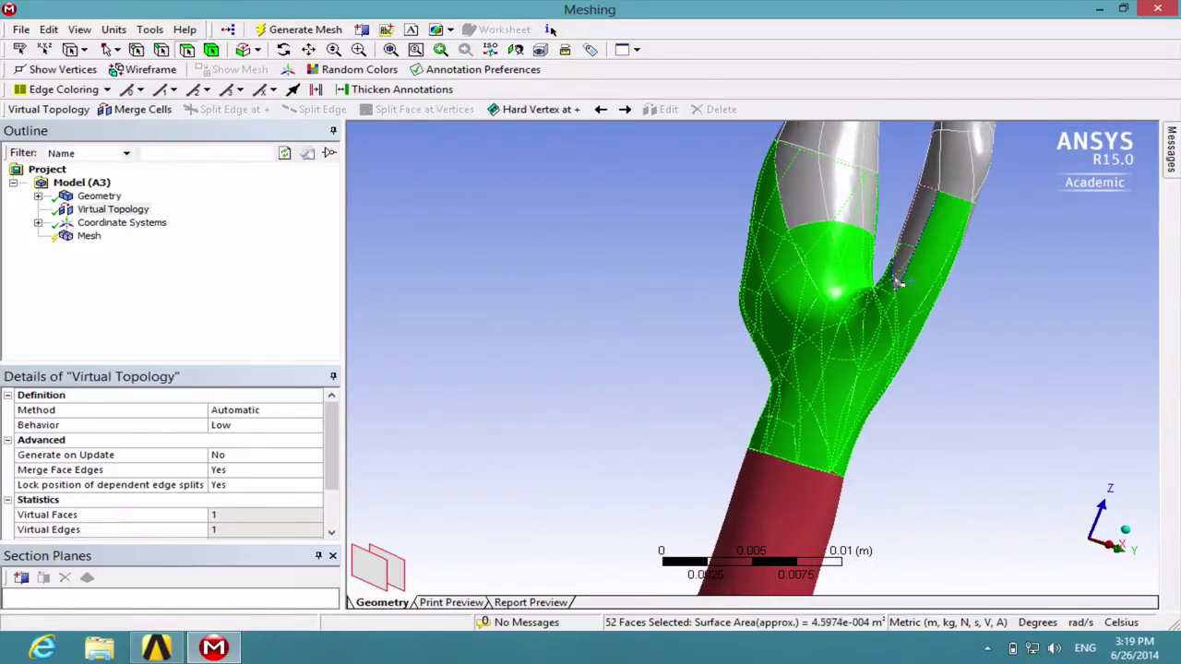
left_click(894, 279, "ctrl")
left_click(843, 211, "ctrl")
left_click(809, 213, "ctrl")
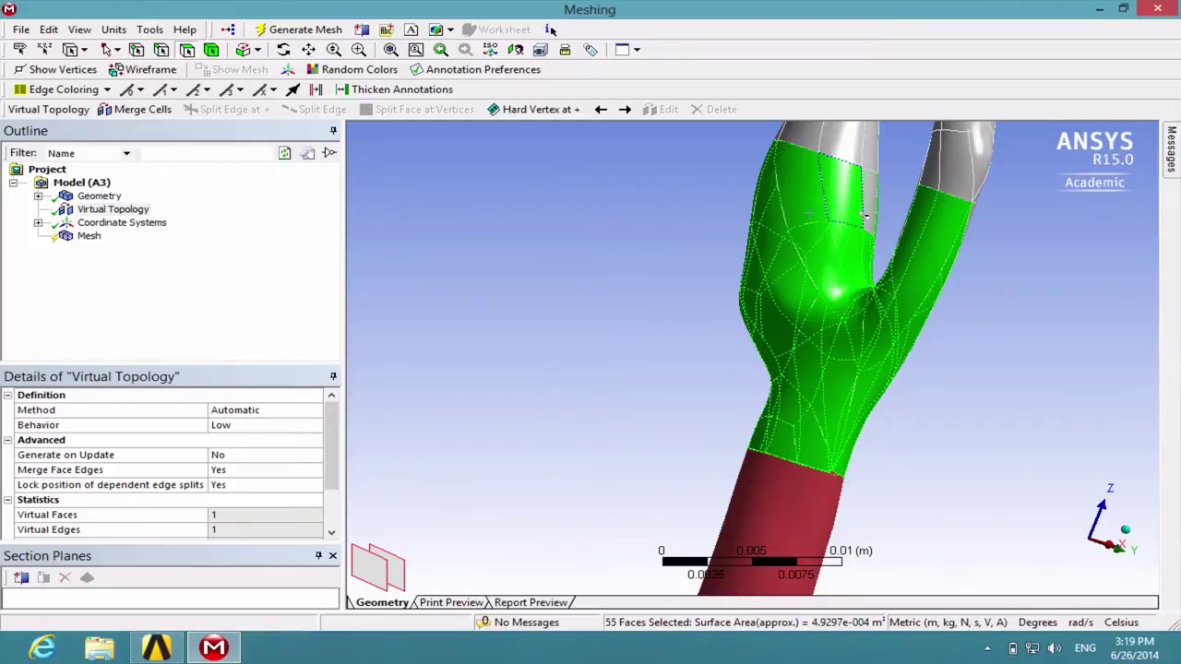
left_click(860, 213, "ctrl")
left_click(867, 207, "ctrl")
left_click(830, 189, "ctrl")
Add the last faces on the inner side of the thinner branch and merge the whole bifurcation selection into one virtual cell
middle_click_drag(830, 189, 643, 221)
left_click(733, 203, "ctrl")
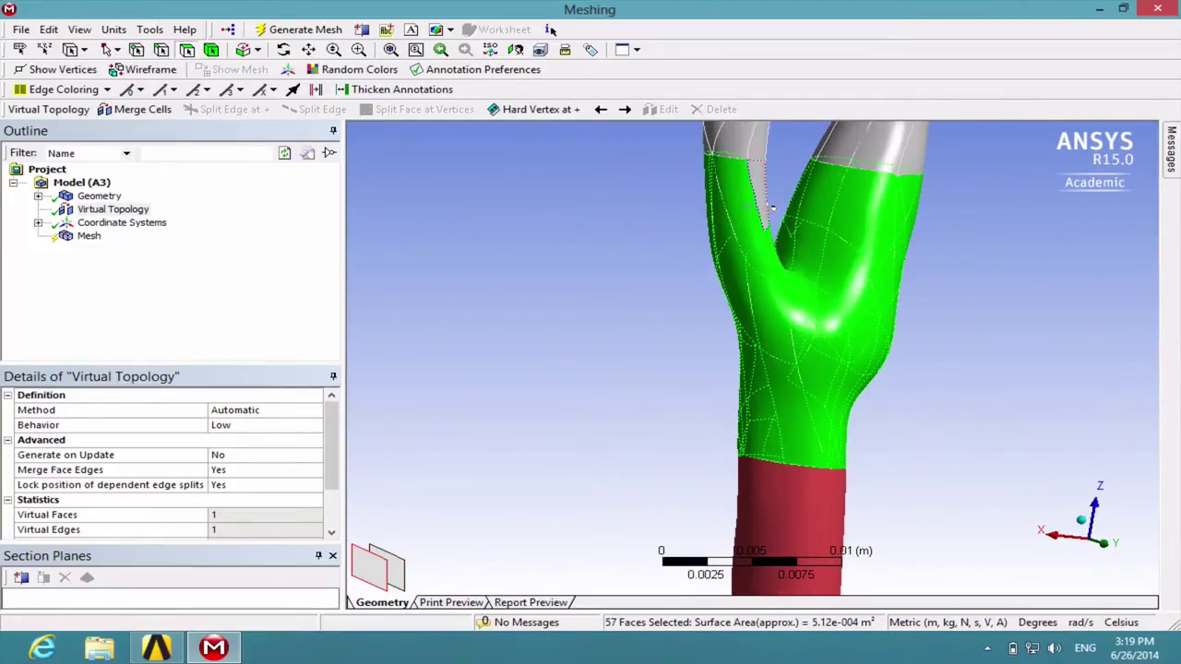
left_click(770, 205, "ctrl")
middle_click_drag(798, 236, 567, 338)
middle_click_drag(641, 387, 600, 355)
left_click(590, 362, "ctrl")
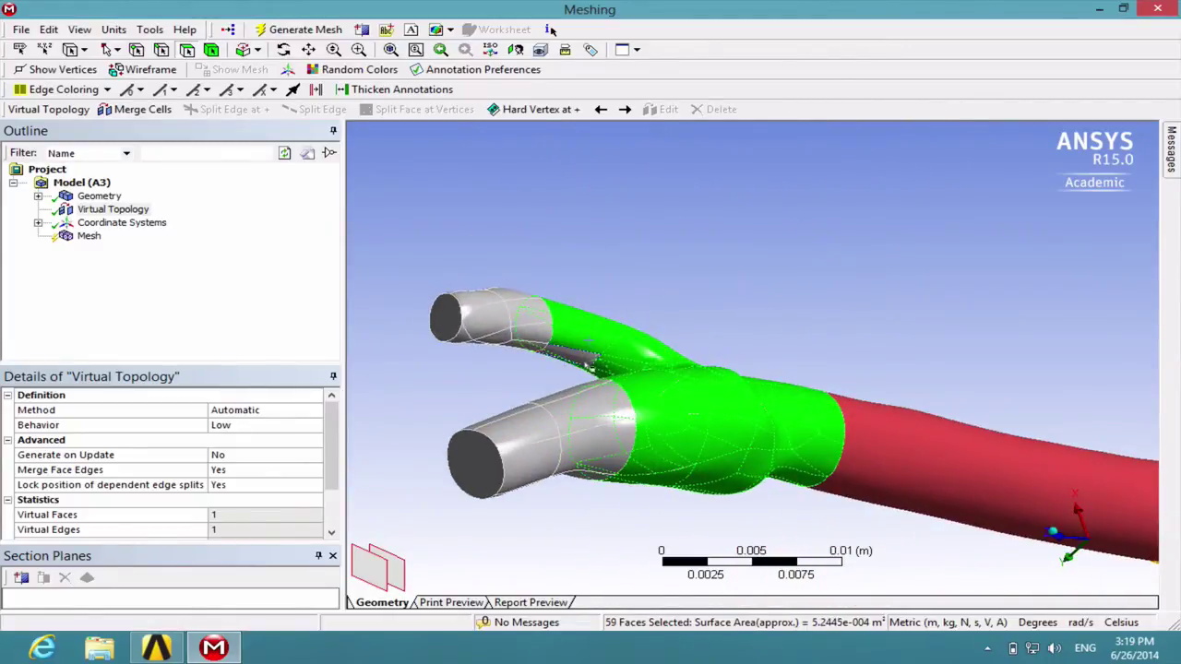
left_click(586, 362, "ctrl")
middle_click_drag(710, 378, 909, 308)
right_click(772, 350)
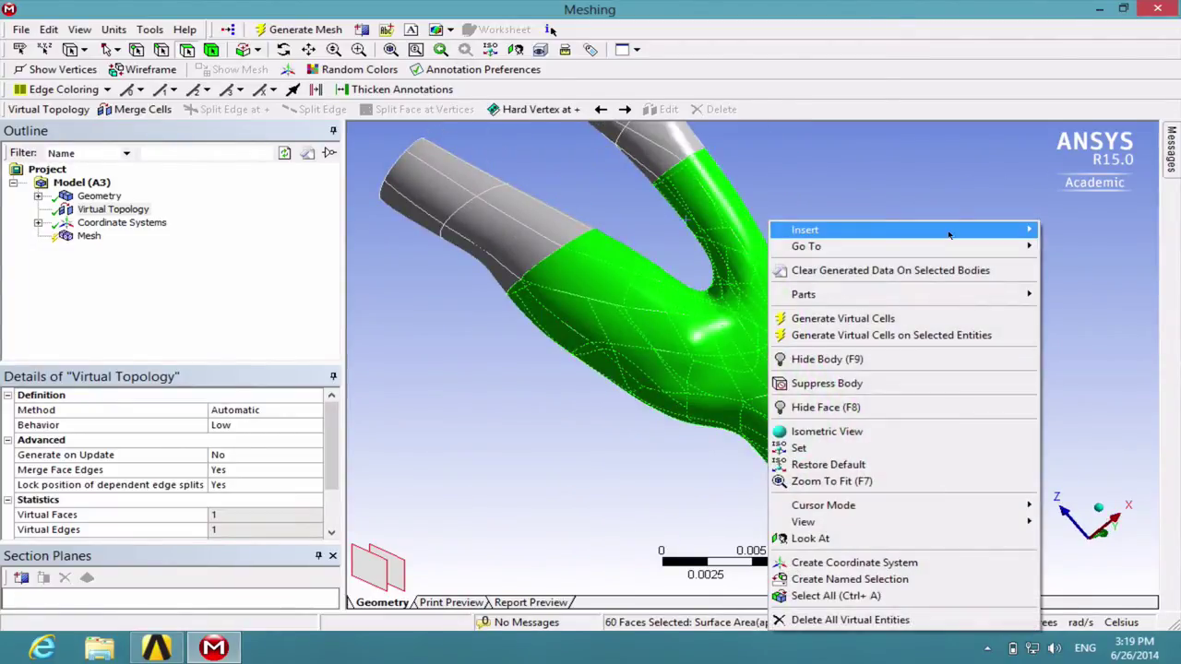
mouse_move(805, 231)
left_click(728, 230)
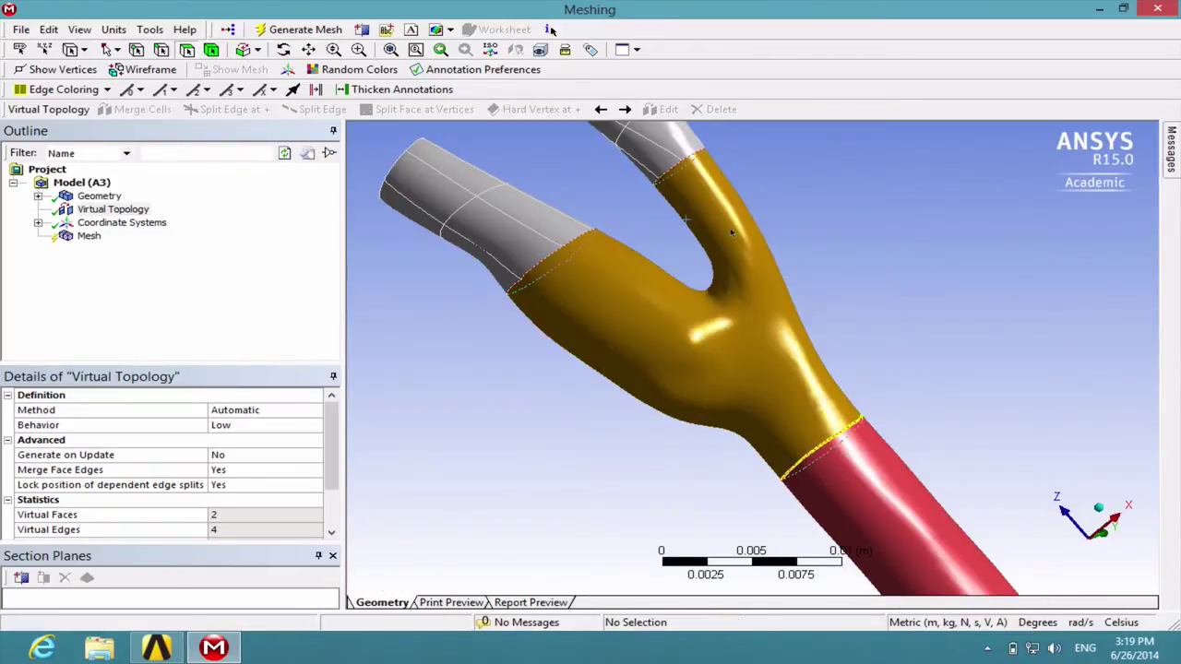
Select the ring of faces around the wider branch directly next to the merged bifurcation
scroll(731, 232, "up", 1)
scroll(730, 229, "down", 4)
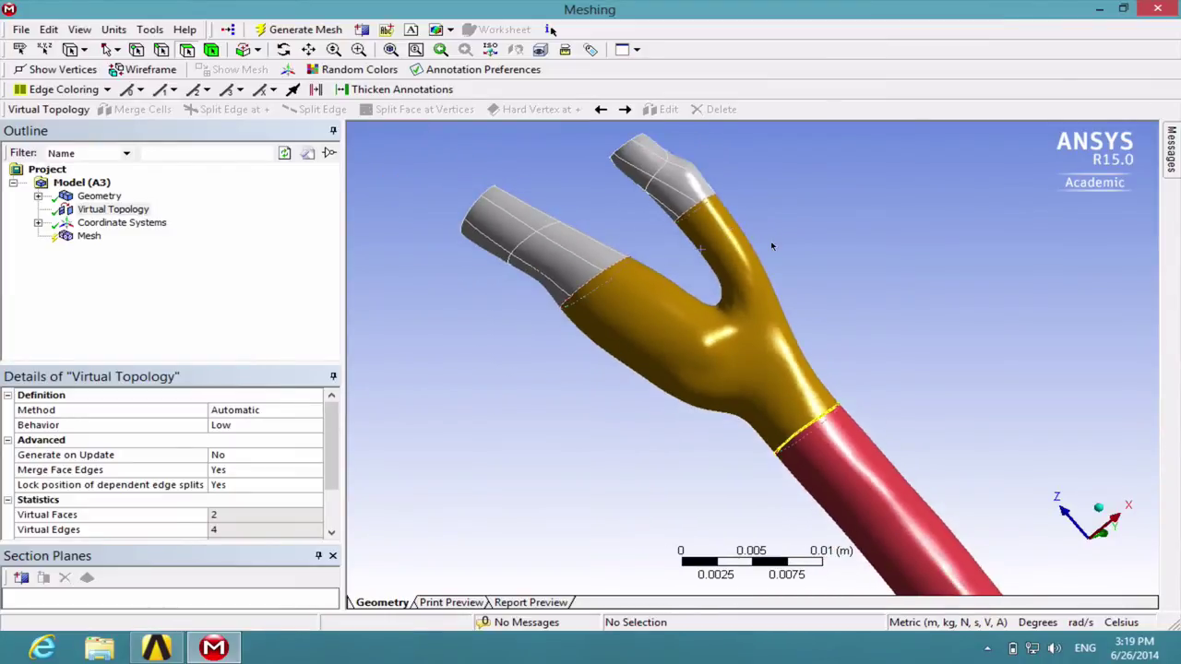
middle_click_drag(654, 253, 743, 354, "ctrl")
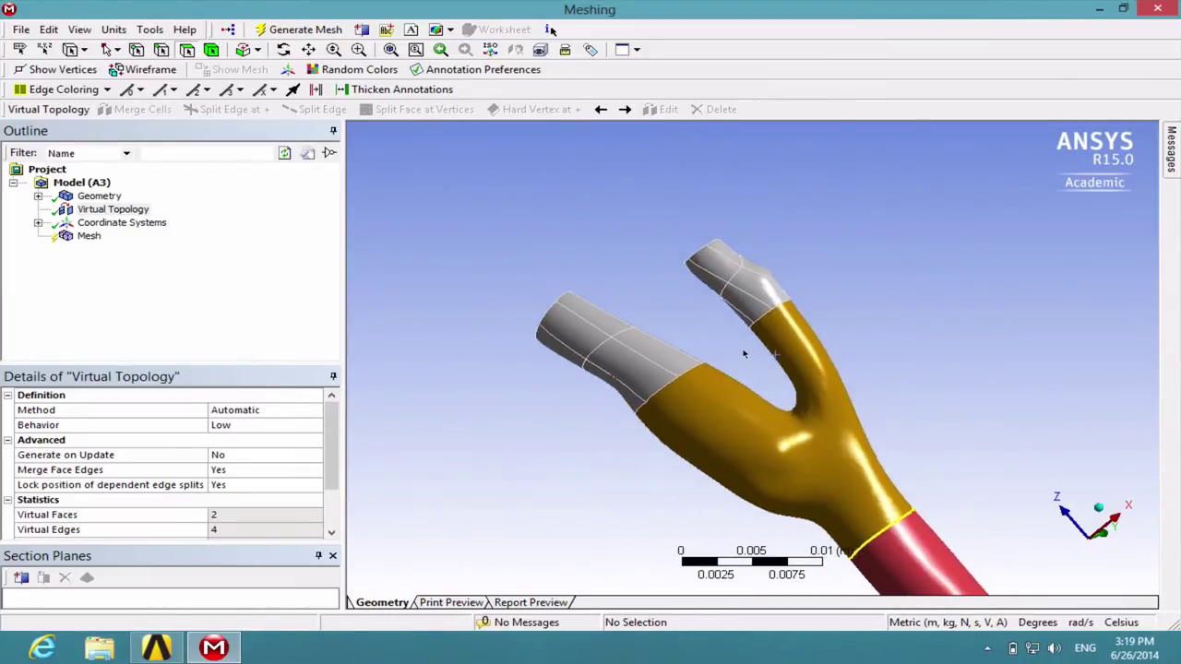
left_click(689, 367)
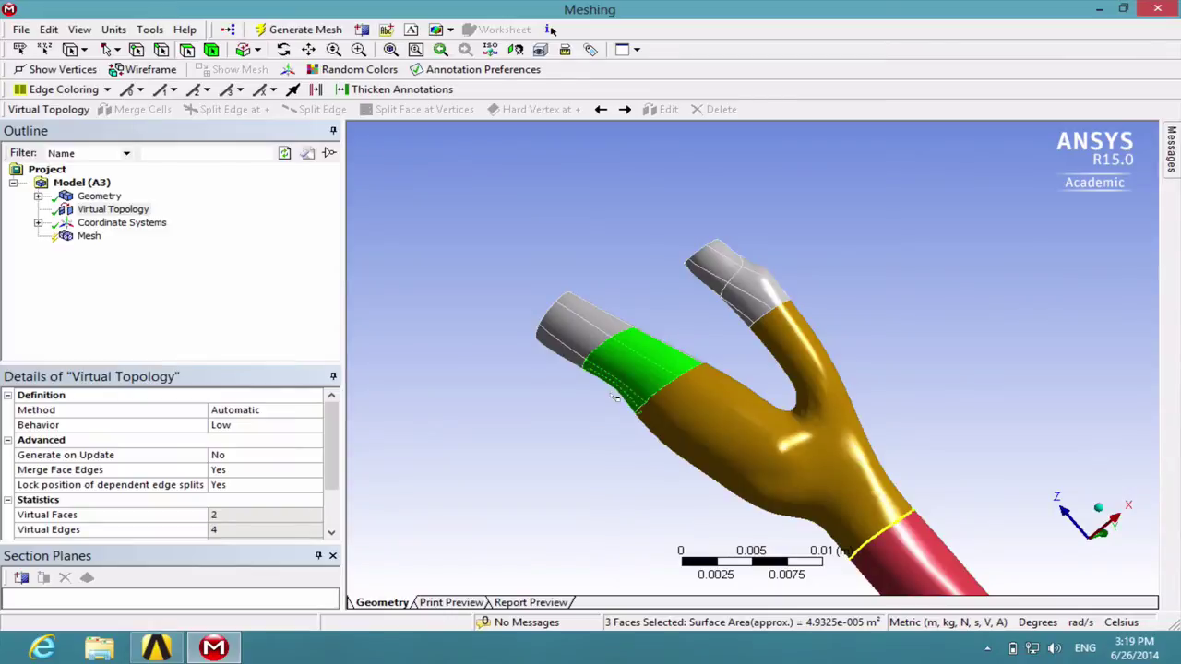
middle_click_drag(706, 362, 492, 450)
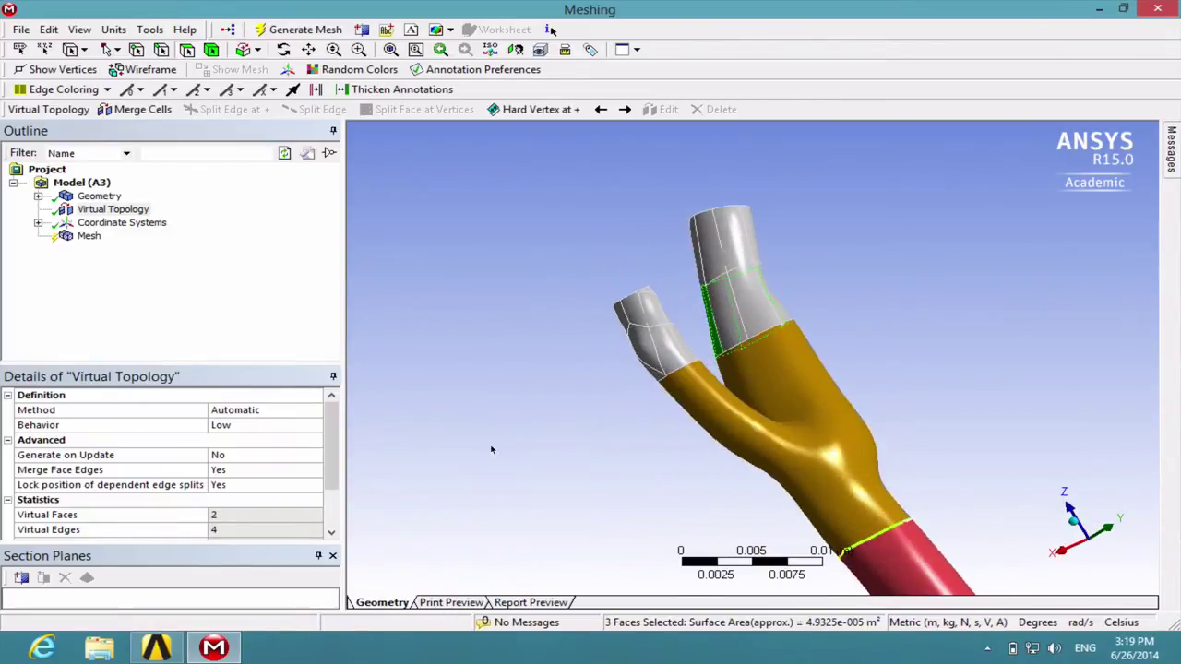
left_click(721, 306, "ctrl")
left_click(770, 304, "ctrl")
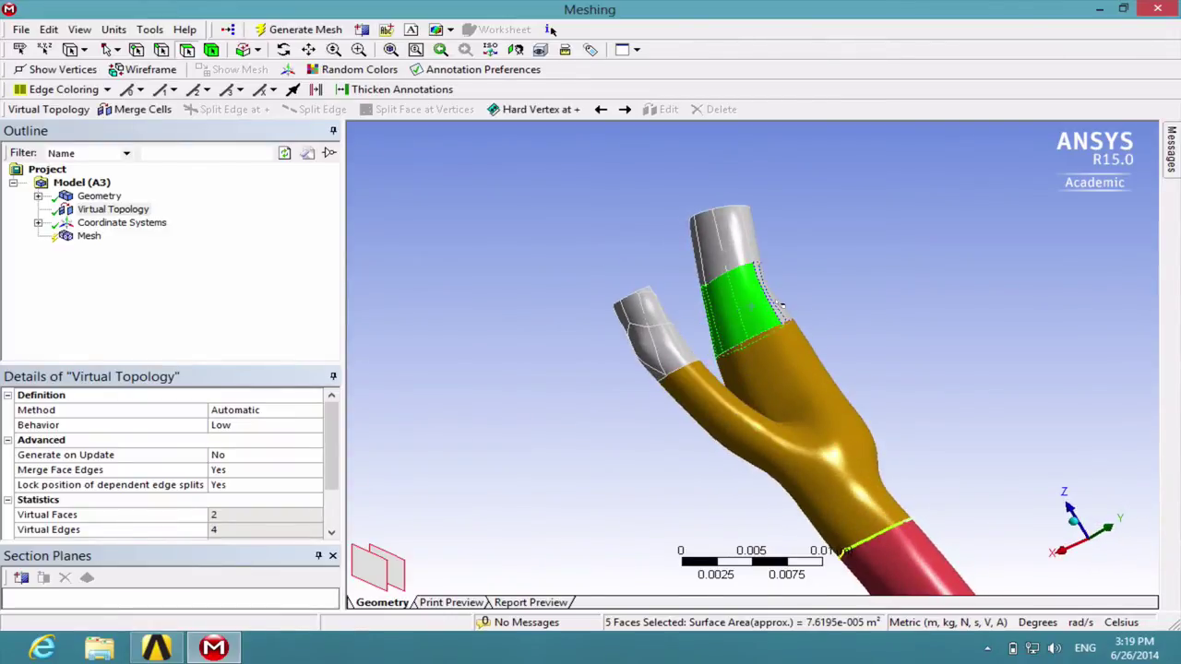
left_click(781, 305, "ctrl")
Add all side faces at the outer end of the wider branch to the selection, leaving out the end cap
middle_click_drag(780, 304, 685, 334)
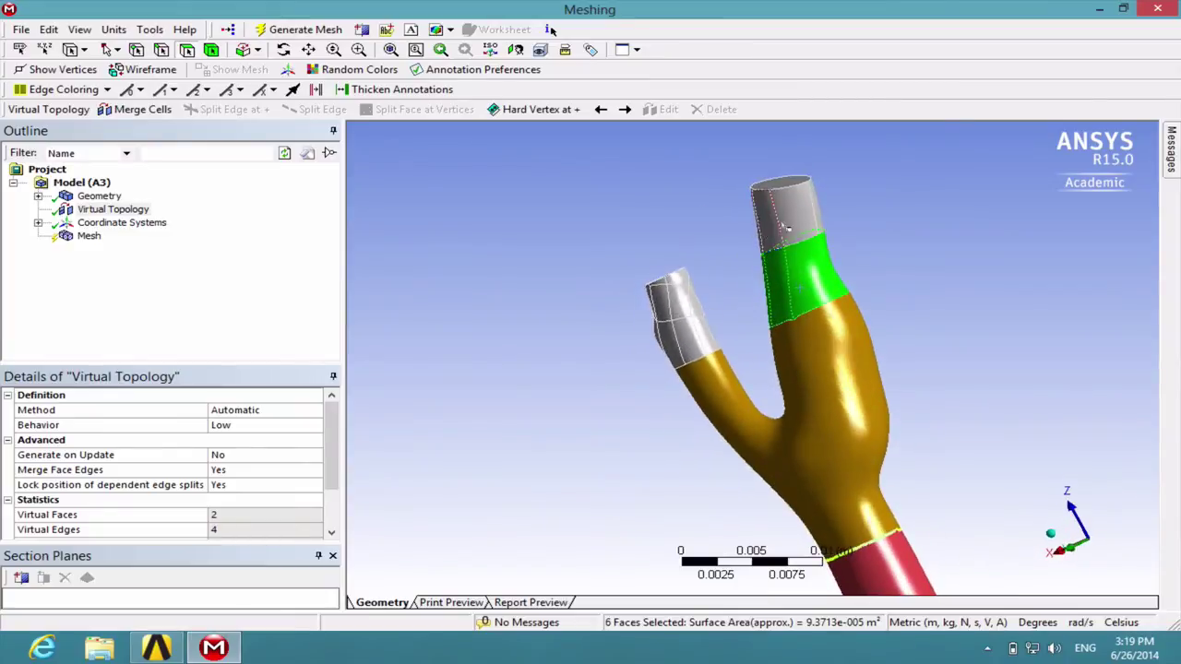
left_click_drag(766, 229, 830, 220, "ctrl")
middle_click_drag(833, 221, 627, 422)
left_click(551, 520, "ctrl")
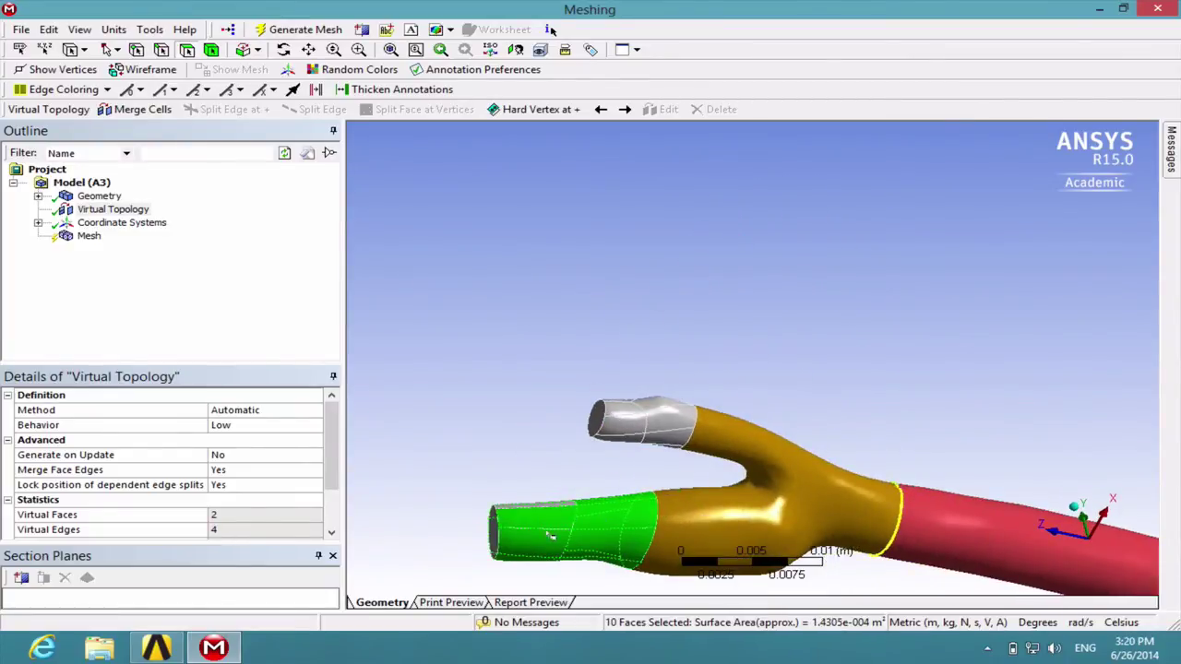
left_click(547, 522, "ctrl")
left_click(544, 508, "ctrl")
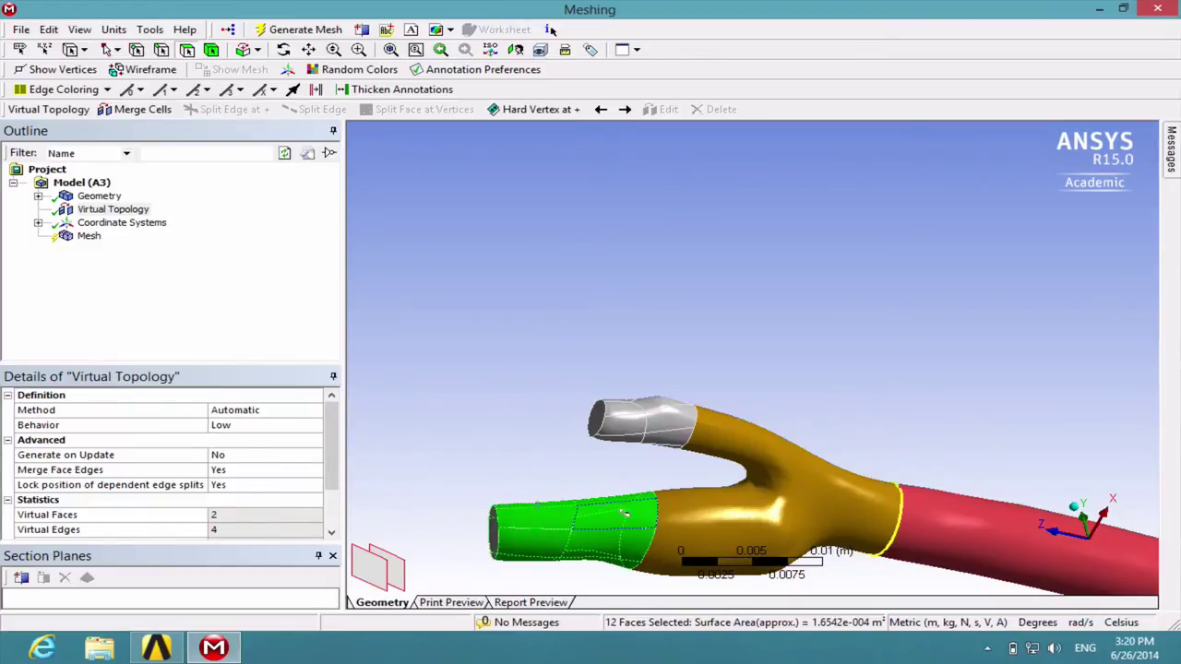
middle_click_drag(544, 508, 684, 329)
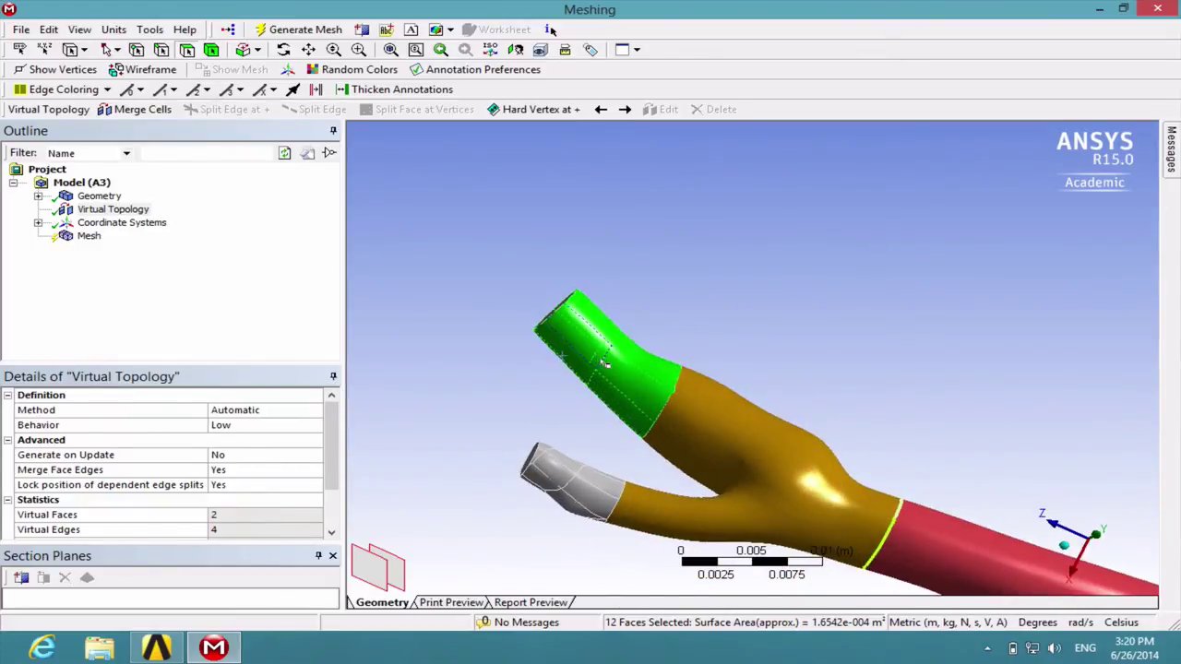
middle_click_drag(604, 364, 787, 263)
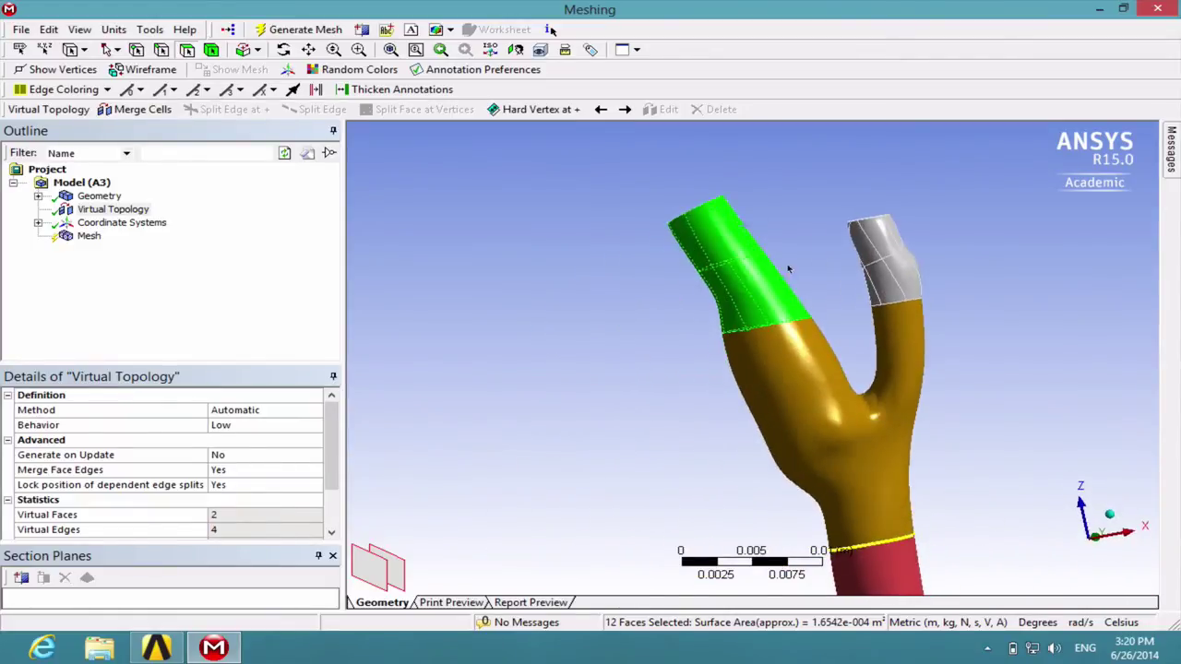
Merge the selected side faces at the outer end of the wider branch into one virtual cell
right_click(736, 277)
mouse_move(922, 230)
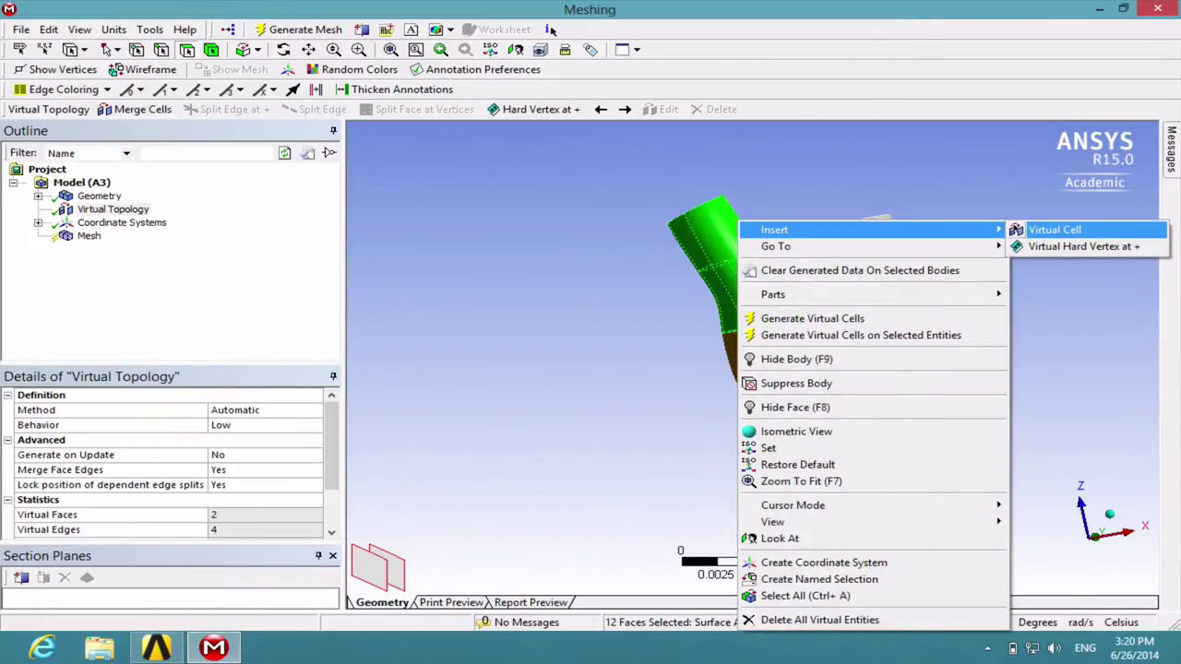
left_click(1051, 229)
Select the front-side faces of the unmerged outer end of the thinner branch
middle_click_drag(996, 252, 793, 280)
left_click(687, 286)
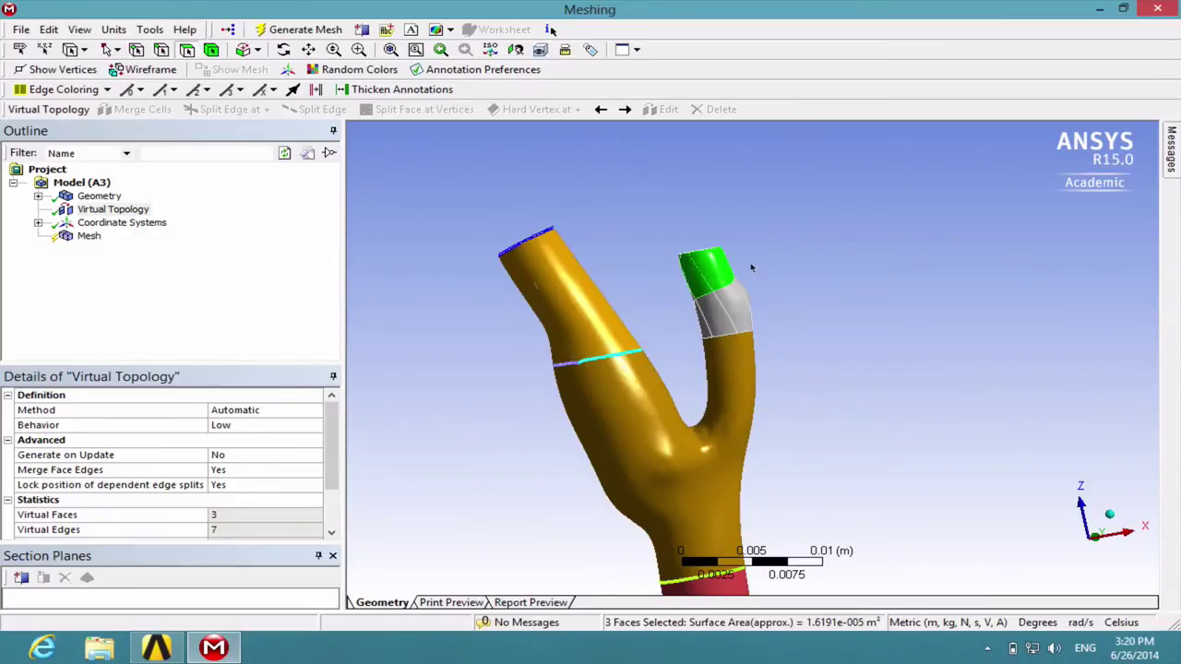
mouse_move(677, 262)
left_mouse_down()
mouse_move(699, 285)
mouse_move(757, 303)
mouse_move(743, 293)
left_mouse_up()
Add the remaining side faces around the back of the thinner branch's outer end to the selection, leaving out the end cap
middle_click_drag(787, 294, 420, 329)
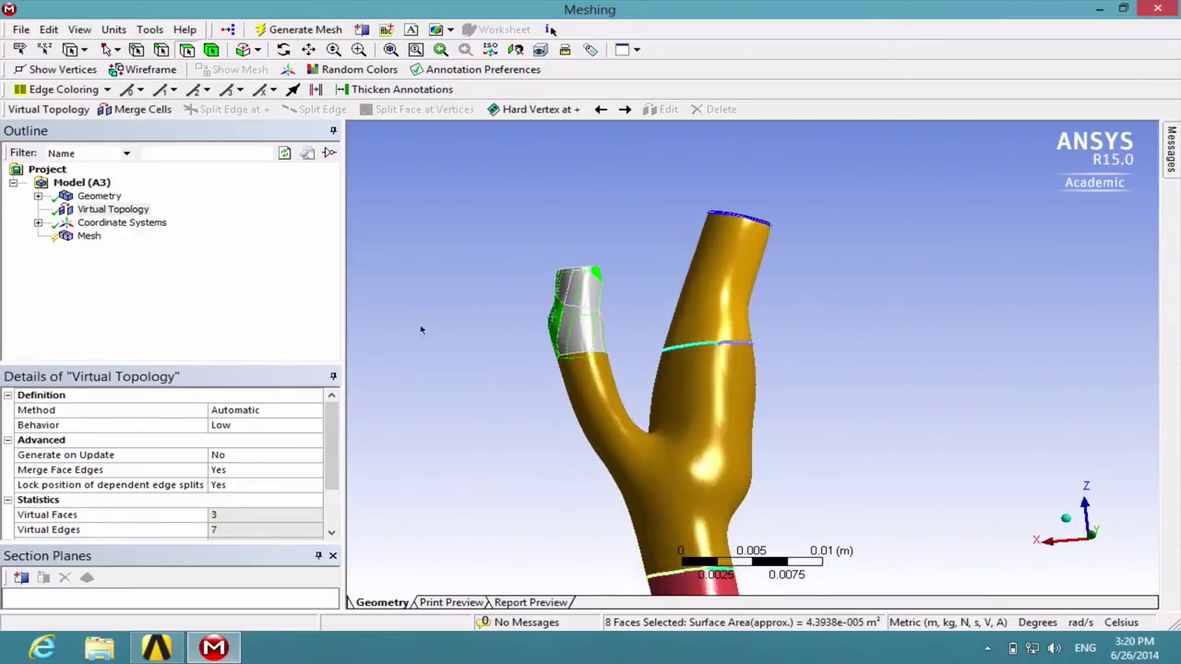
left_click(597, 280, "ctrl")
left_click(573, 331, "ctrl")
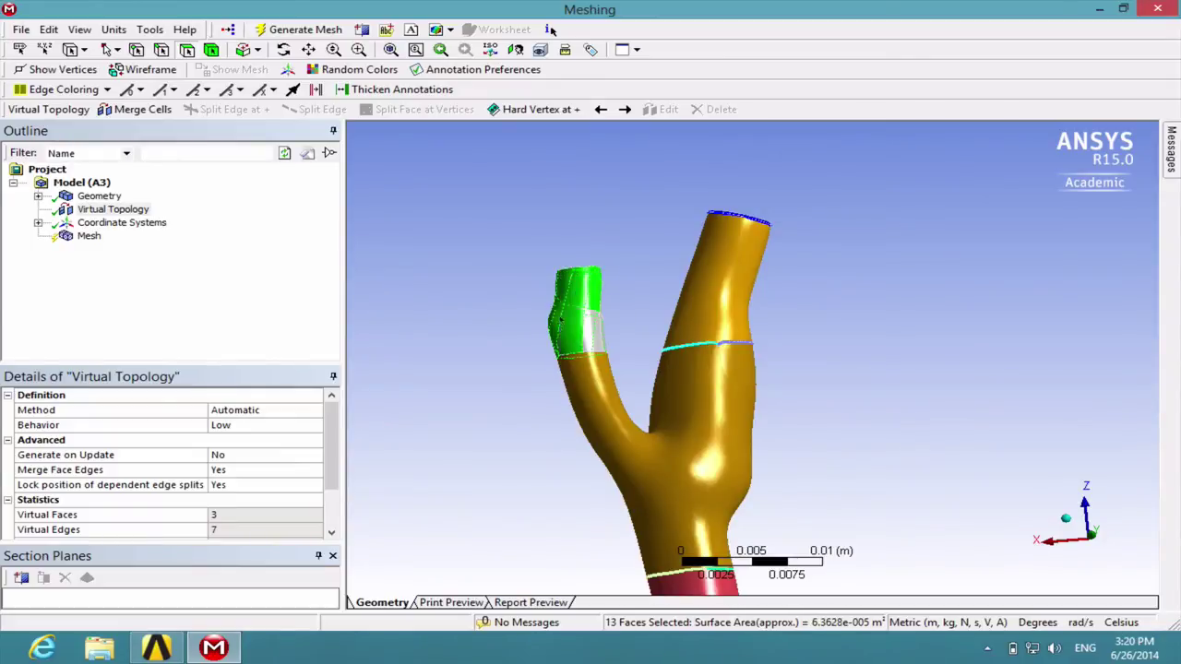
left_click(599, 330, "ctrl")
middle_click_drag(612, 323, 451, 332)
left_click(663, 300, "ctrl")
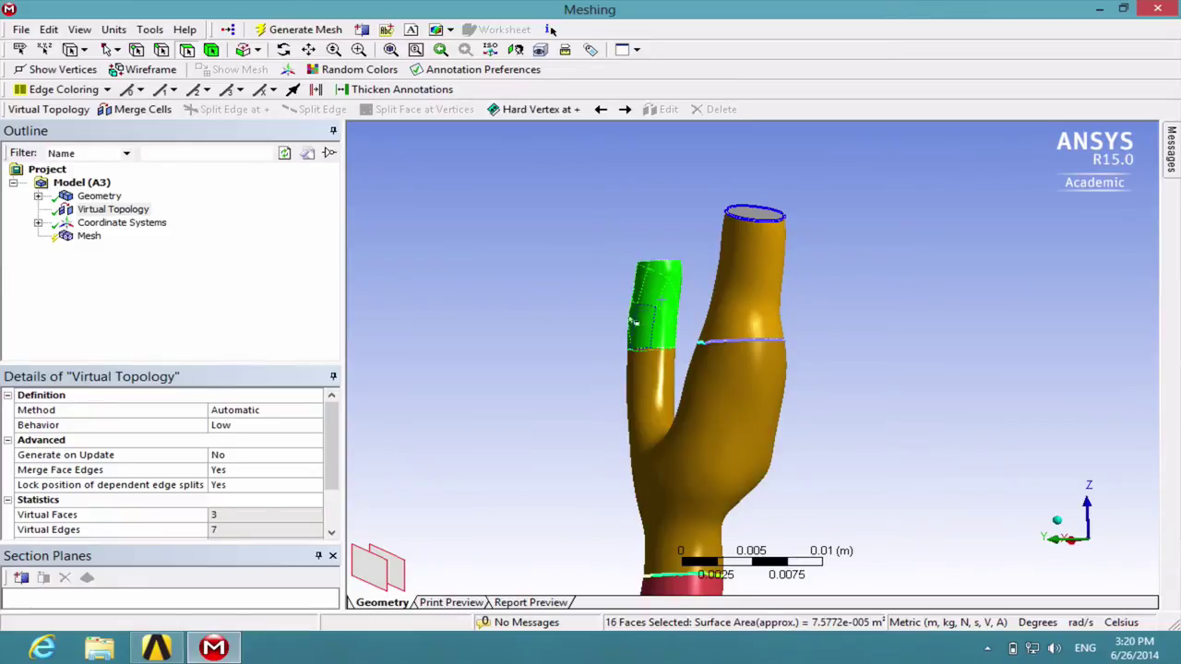
Merge the selected side faces at the thinner branch's outer end into one virtual cell and check the open ends
middle_click_drag(647, 312, 1052, 288)
right_click(709, 294)
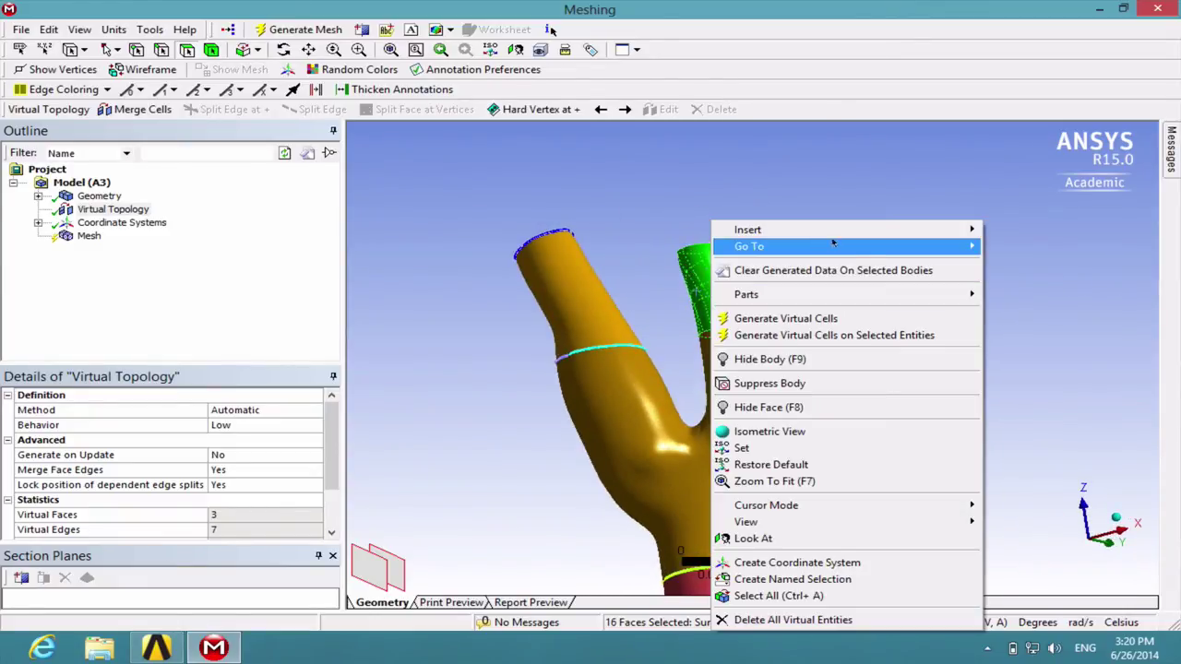
mouse_move(869, 235)
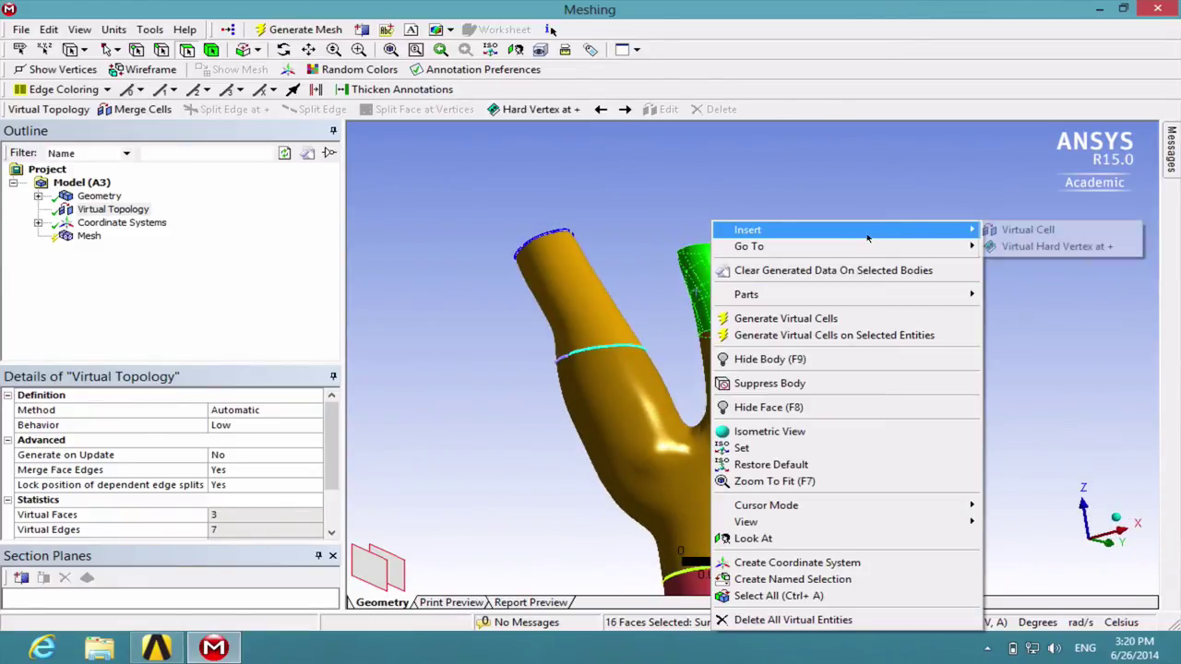
left_click(996, 231)
middle_click_drag(843, 285, 830, 380)
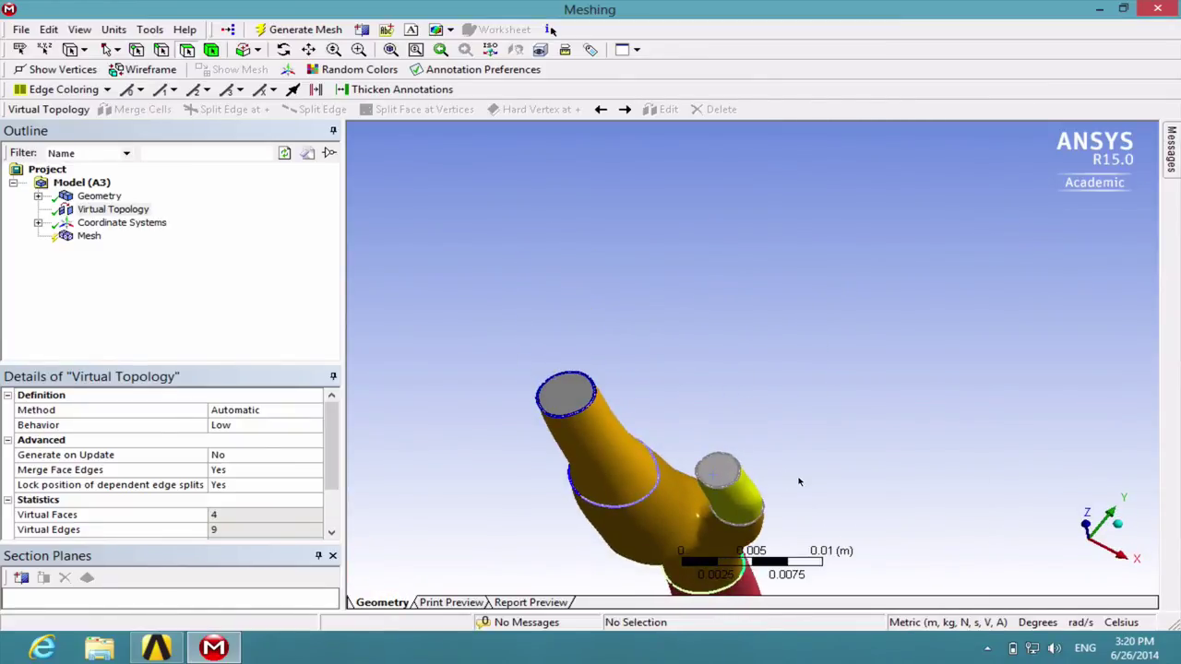